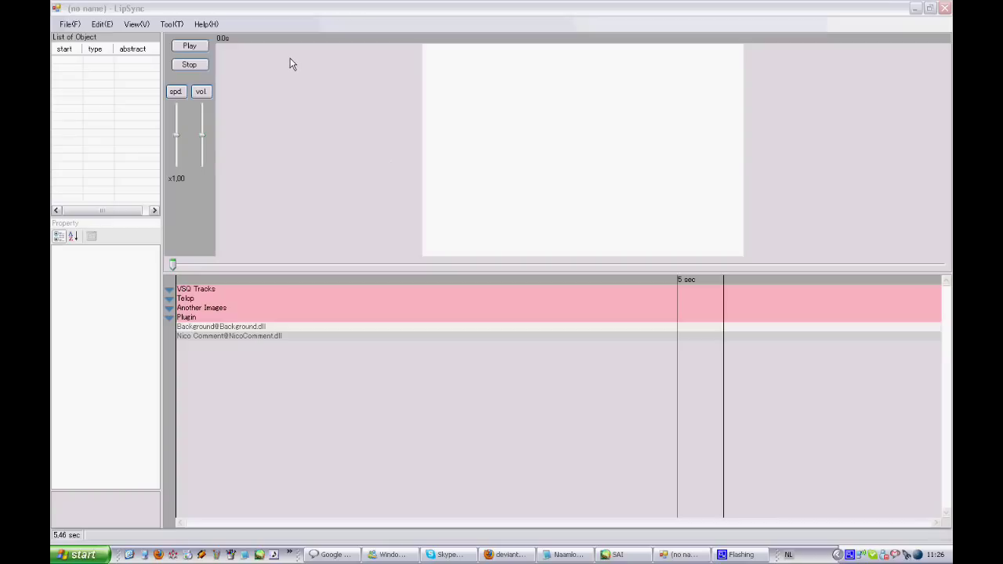
Add an empty character to the project using the Custom character type
{"action": "left_click", "coordinate": [263, 6]}
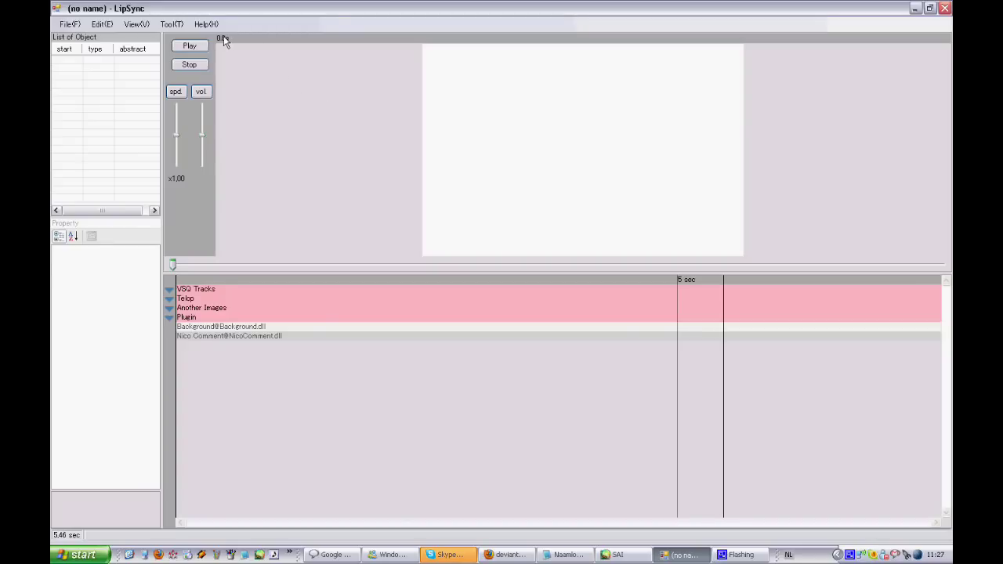
{"action": "left_click", "coordinate": [102, 25]}
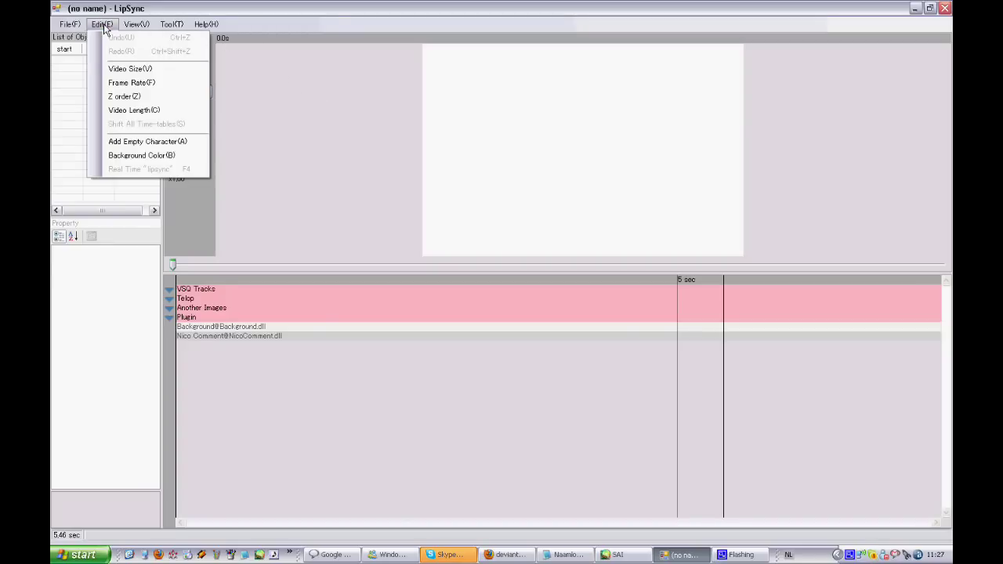
{"action": "left_click", "coordinate": [130, 144]}
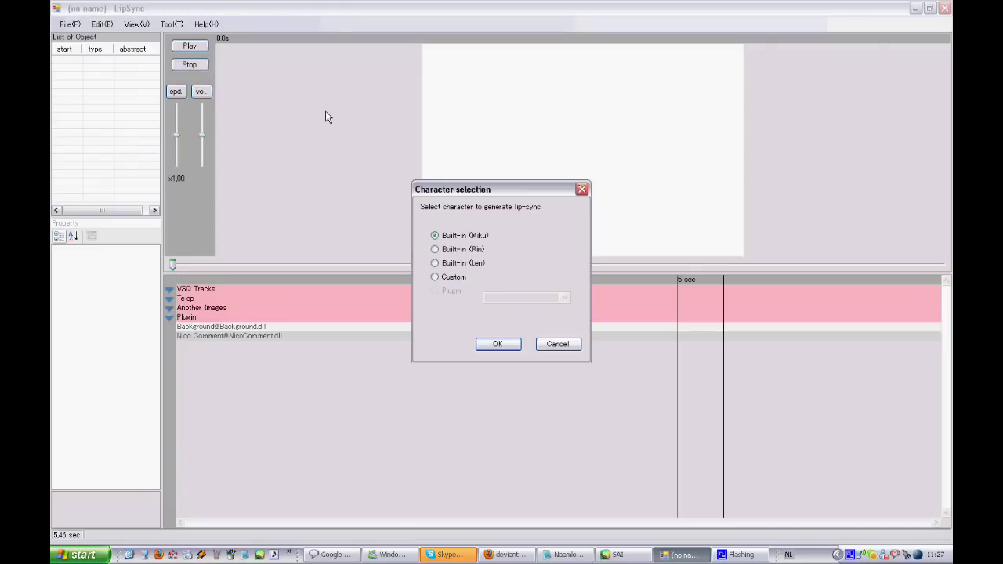
{"action": "left_click", "coordinate": [458, 280]}
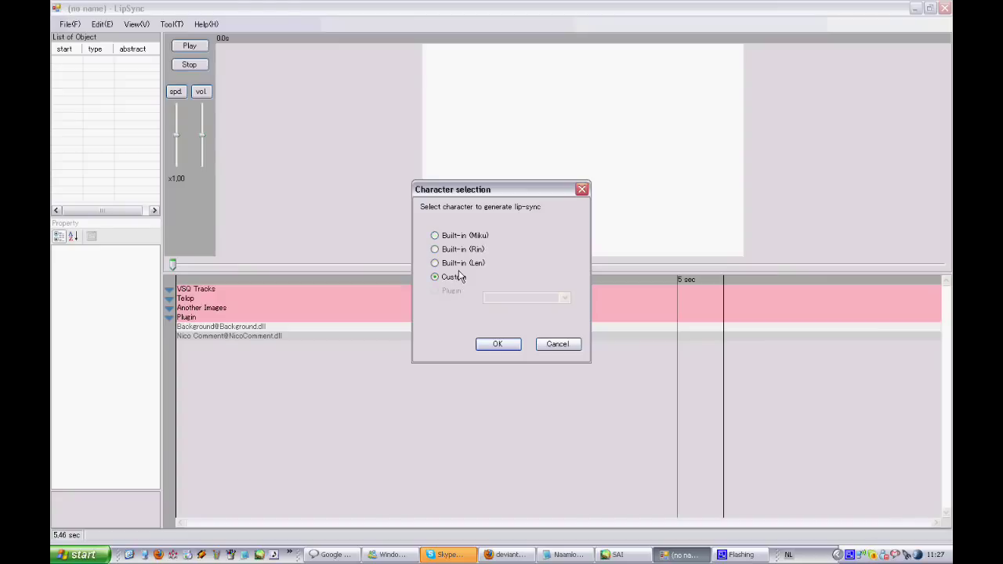
{"action": "left_click", "coordinate": [496, 345]}
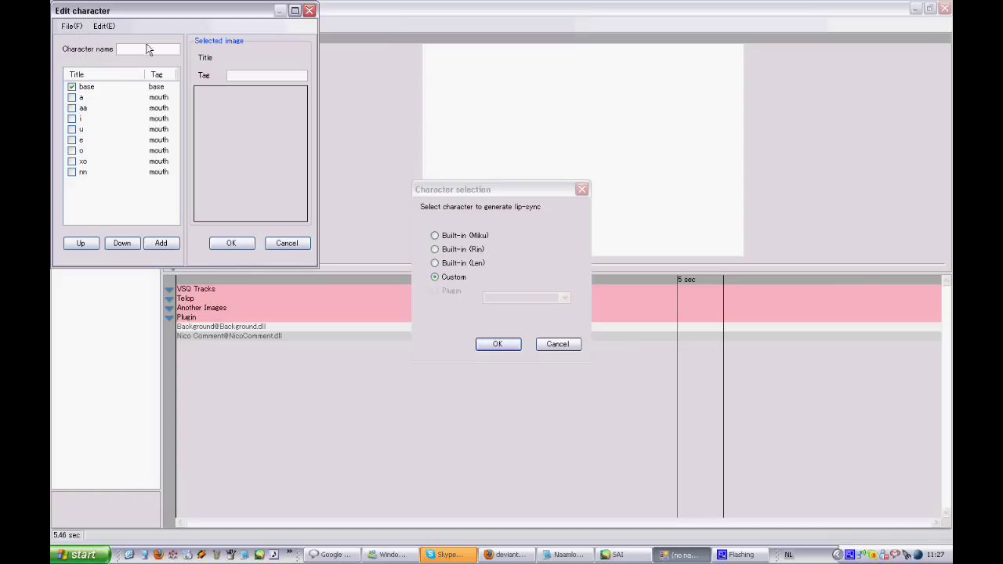
{"action": "left_click", "coordinate": [71, 26]}
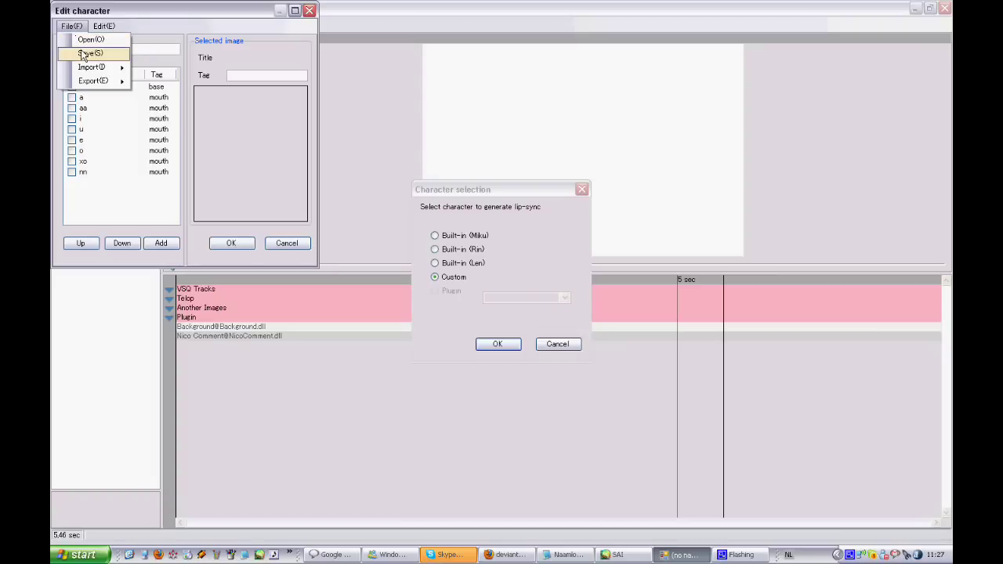
{"action": "mouse_move", "coordinate": [83, 86]}
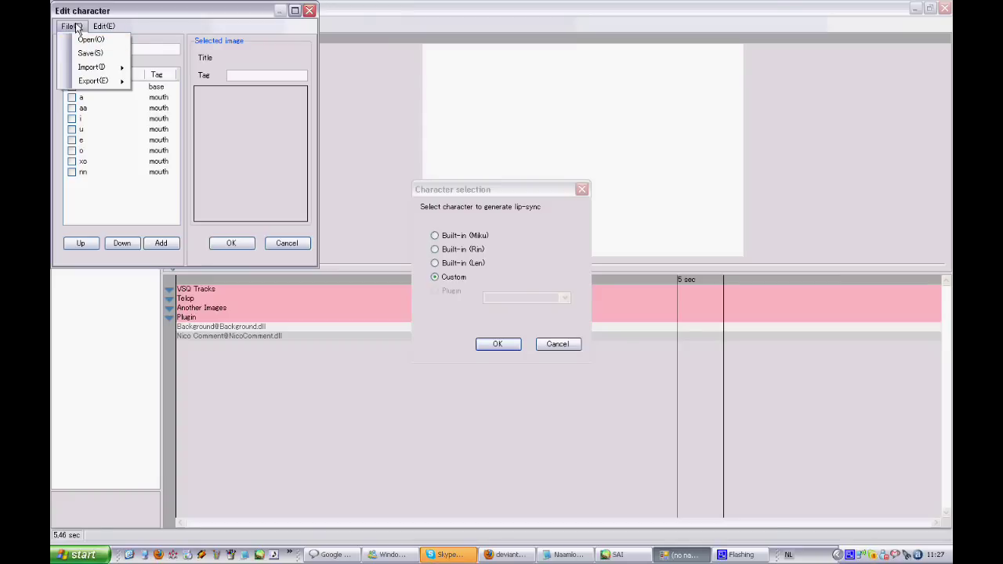
{"action": "left_click", "coordinate": [76, 28]}
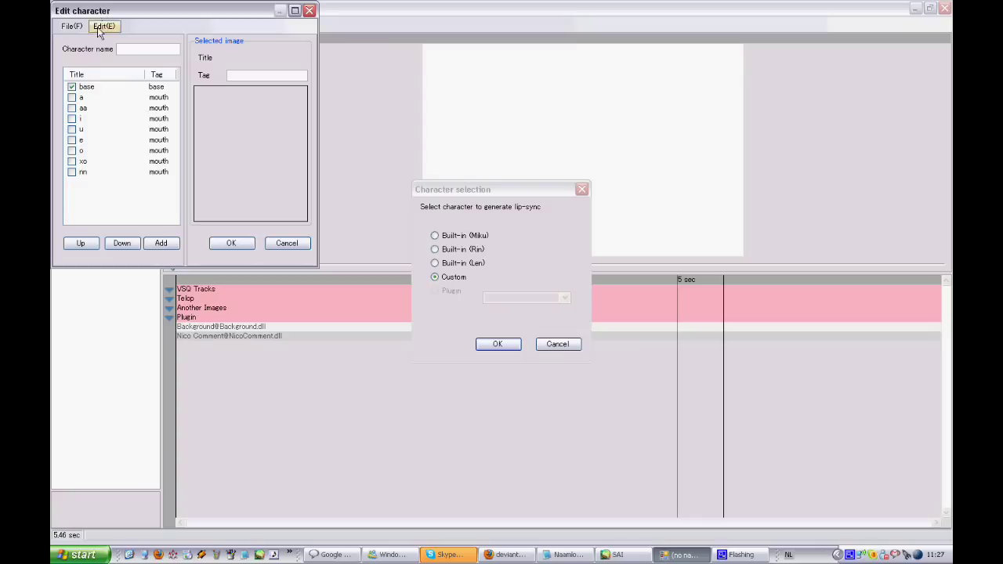
Select the character's base entry and open the file chooser for setting its image
{"action": "left_click", "coordinate": [88, 88]}
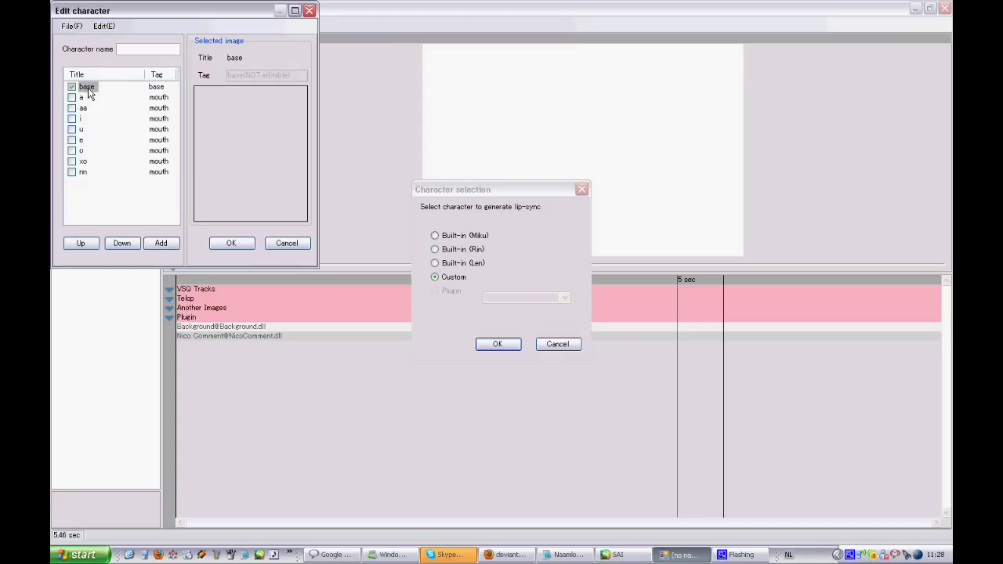
{"action": "left_click", "coordinate": [85, 88]}
{"action": "left_click", "coordinate": [72, 87]}
{"action": "left_click", "coordinate": [83, 90]}
{"action": "left_click", "coordinate": [104, 27]}
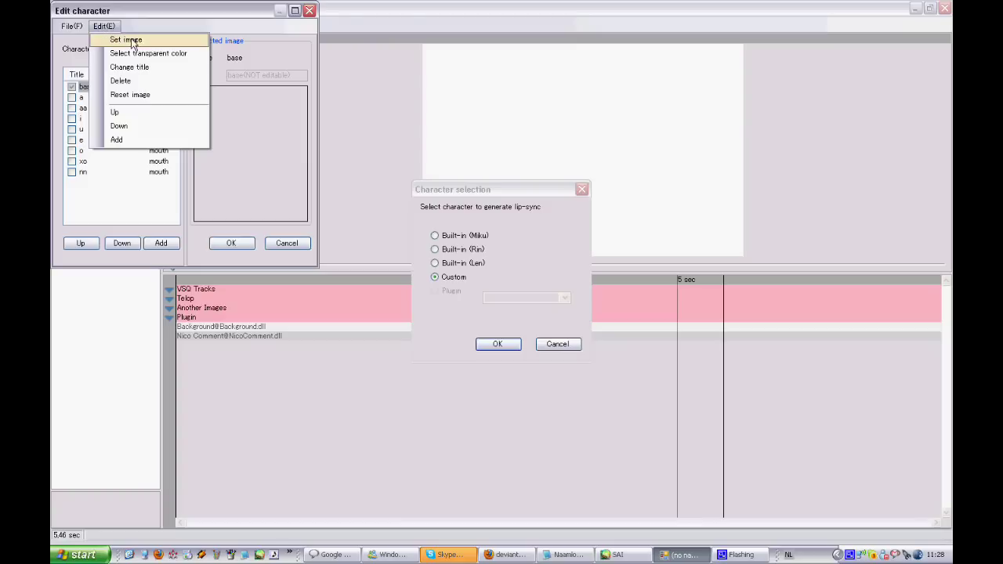
{"action": "left_click", "coordinate": [127, 39]}
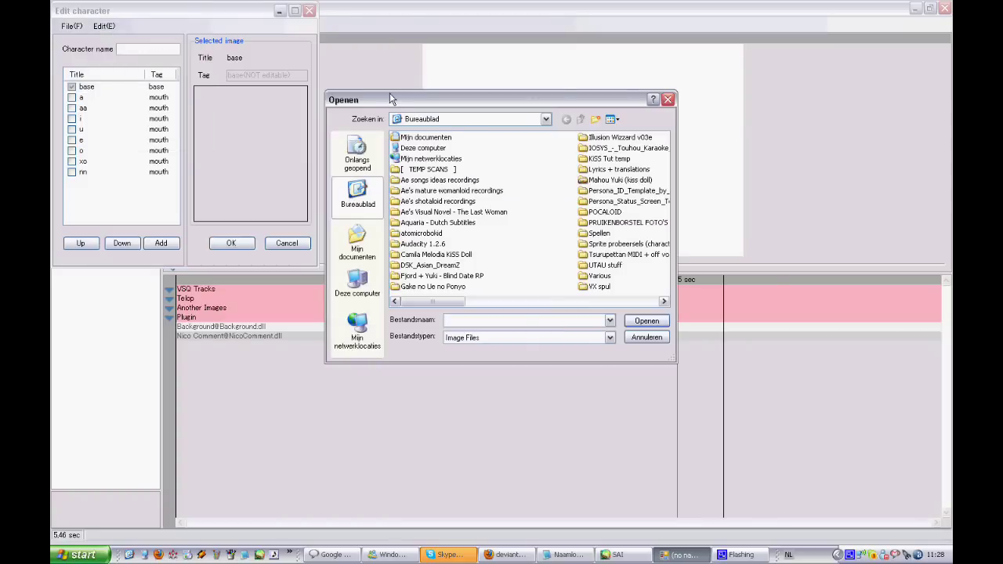
Browse the Artwork folder on the C: drive for the base image, then return to the drive's root
{"action": "left_click", "coordinate": [458, 119]}
{"action": "left_click", "coordinate": [460, 119]}
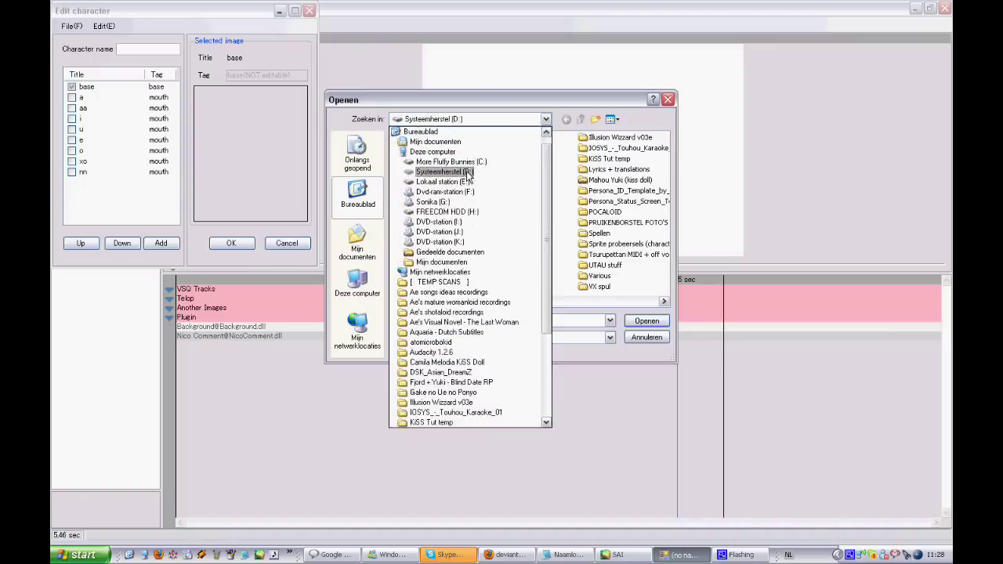
{"action": "left_click", "coordinate": [466, 163]}
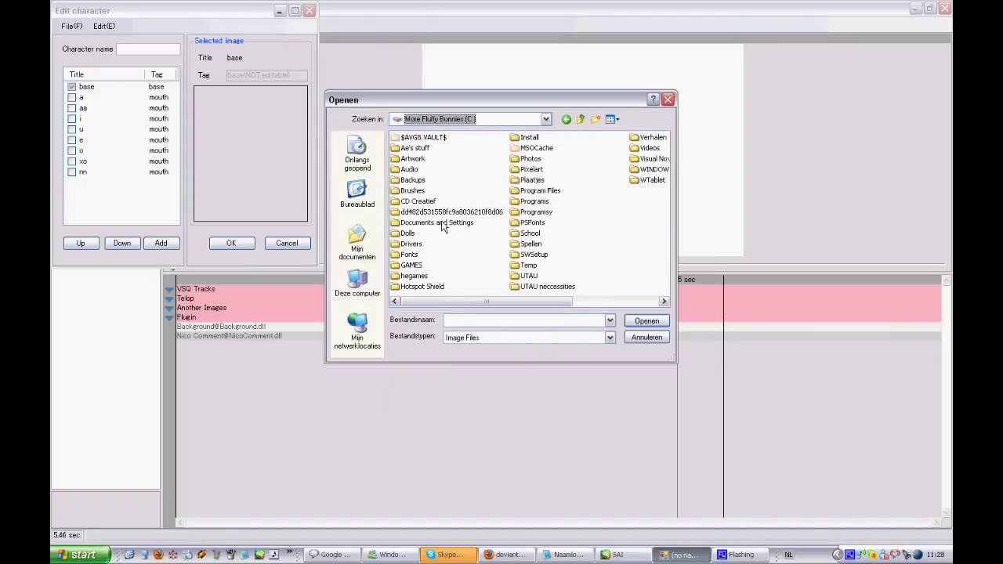
{"action": "double_click", "coordinate": [413, 159]}
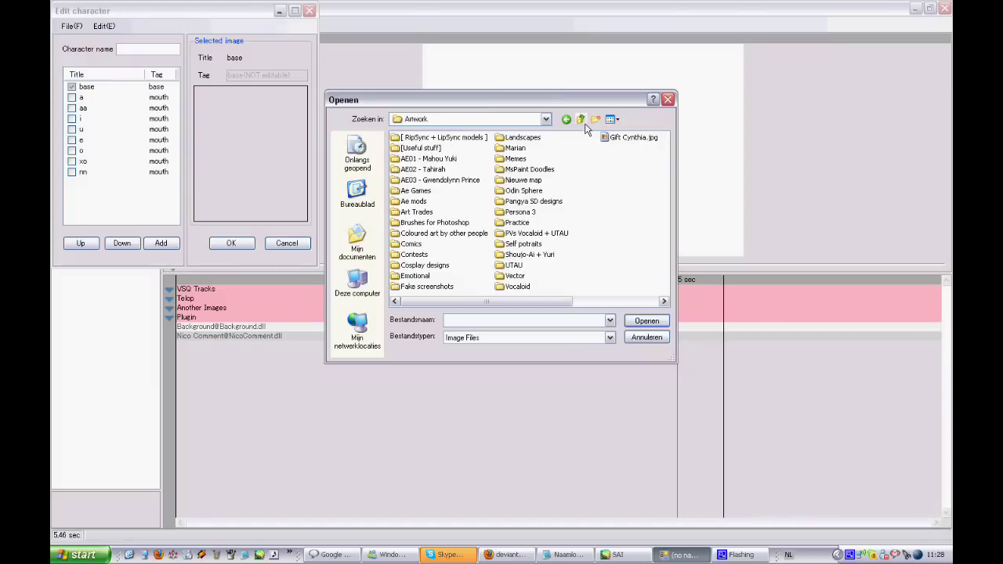
{"action": "left_click", "coordinate": [580, 119]}
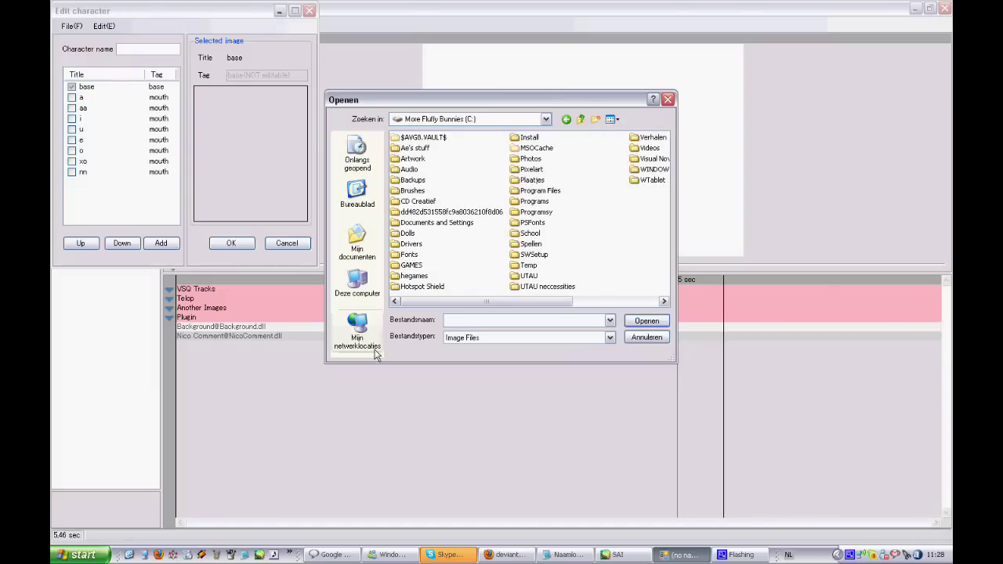
Switch to Windows Explorer and copy all images from C:\Artwork\[ RipSync + LipSync models ]\Aelien Yuki\LipSync
{"action": "left_click", "coordinate": [146, 555]}
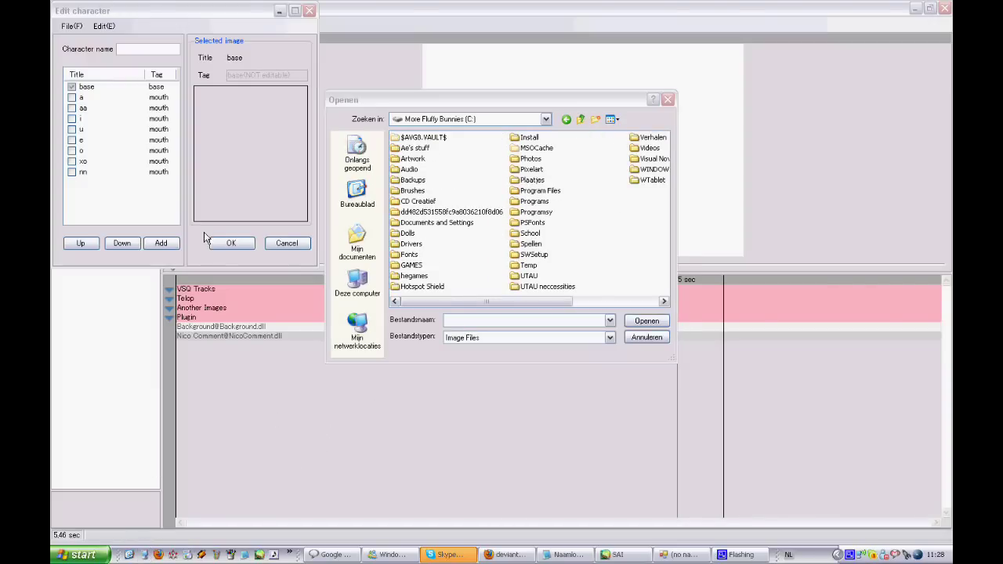
{"action": "double_click", "coordinate": [247, 100]}
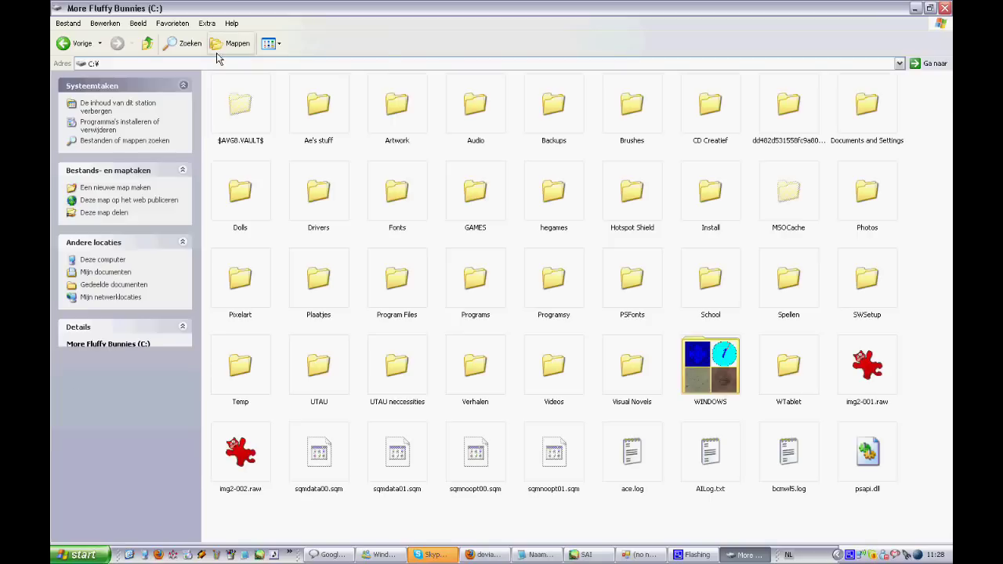
{"action": "double_click", "coordinate": [400, 104]}
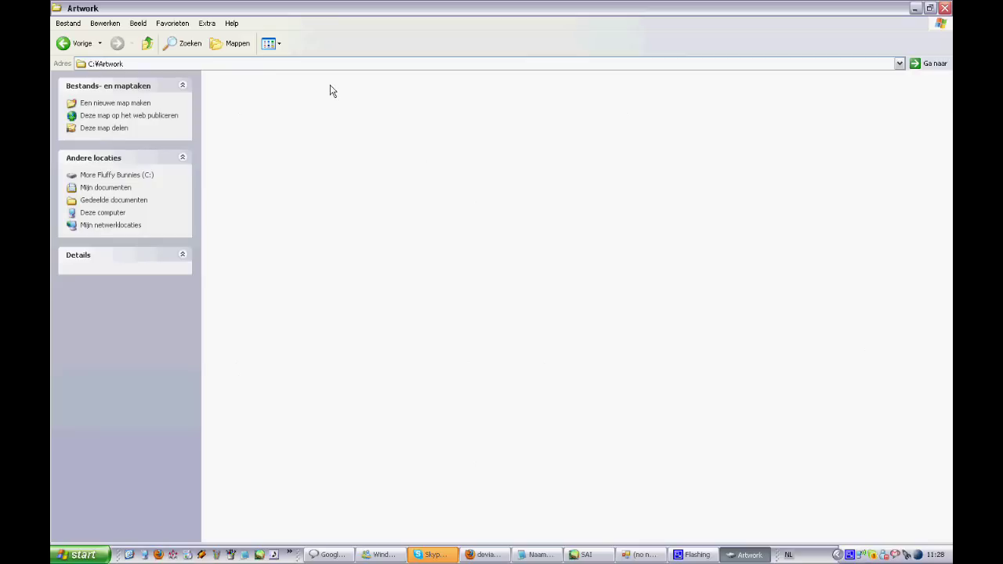
{"action": "double_click", "coordinate": [233, 95]}
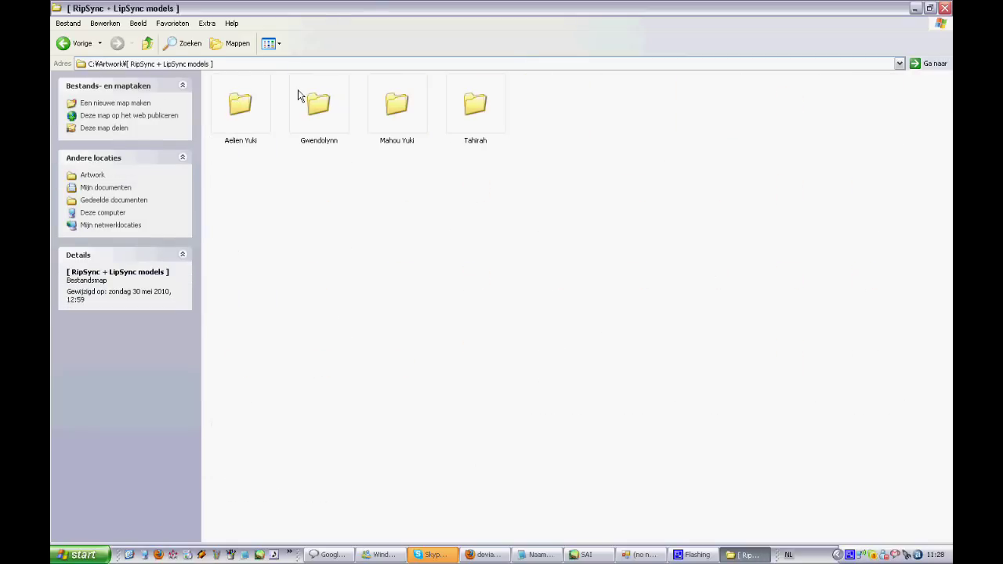
{"action": "double_click", "coordinate": [259, 87]}
{"action": "double_click", "coordinate": [238, 103]}
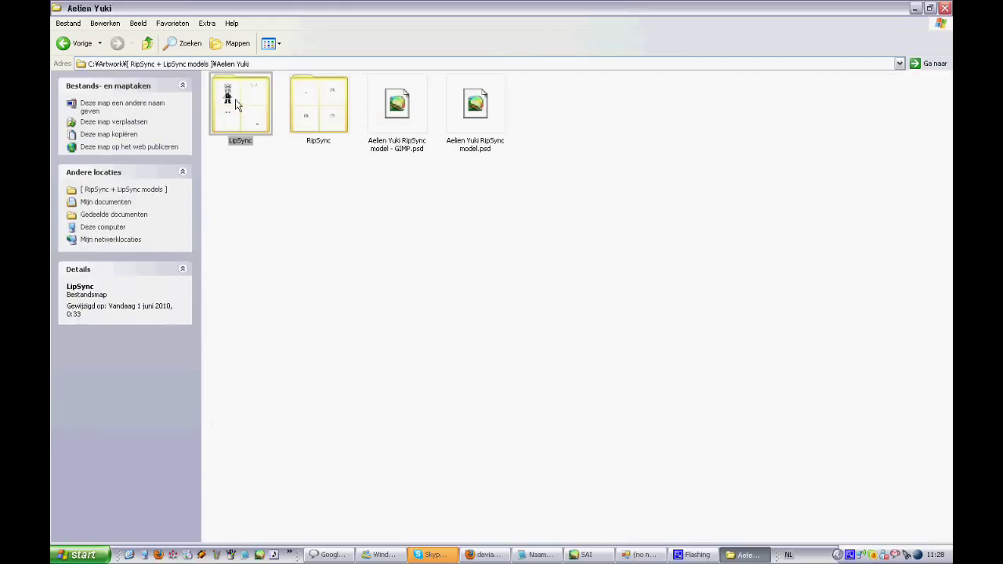
{"action": "left_click_drag", "start_coordinate": [866, 407], "coordinate": [206, 72]}
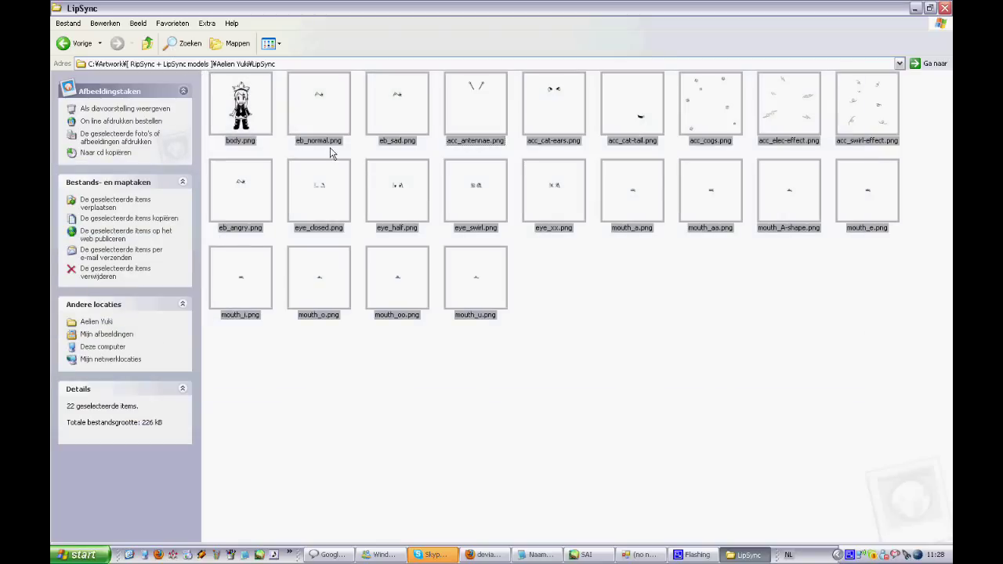
Go back up to the C: drive and open the Programs\LipSync folder
{"action": "left_click", "coordinate": [149, 45]}
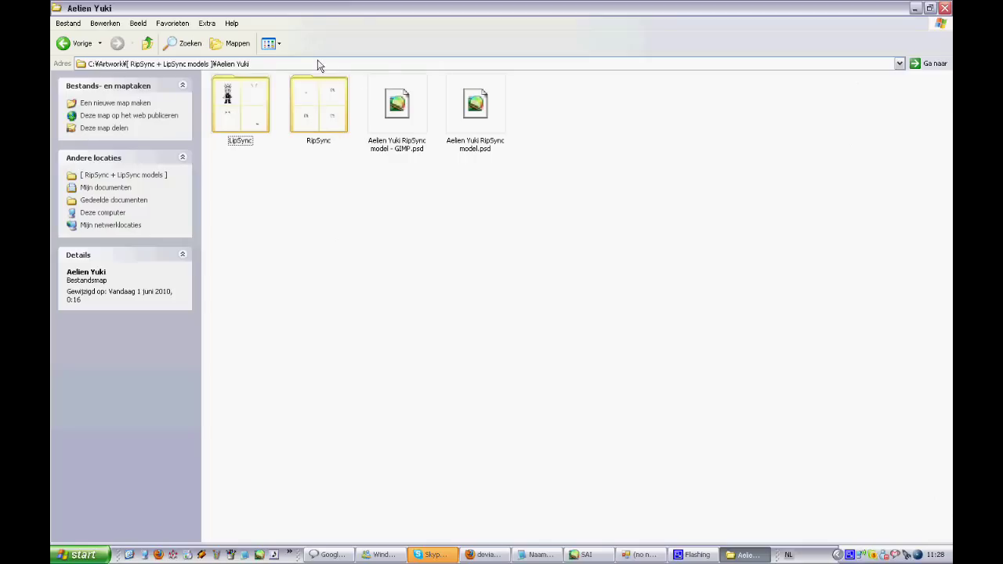
{"action": "left_click", "coordinate": [148, 46]}
{"action": "left_click", "coordinate": [148, 45]}
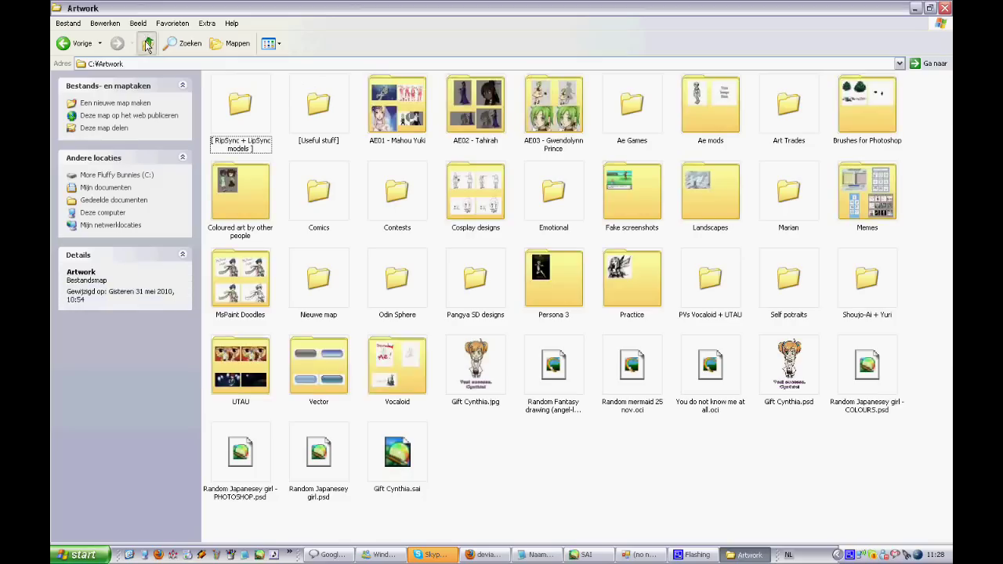
{"action": "left_click", "coordinate": [148, 45]}
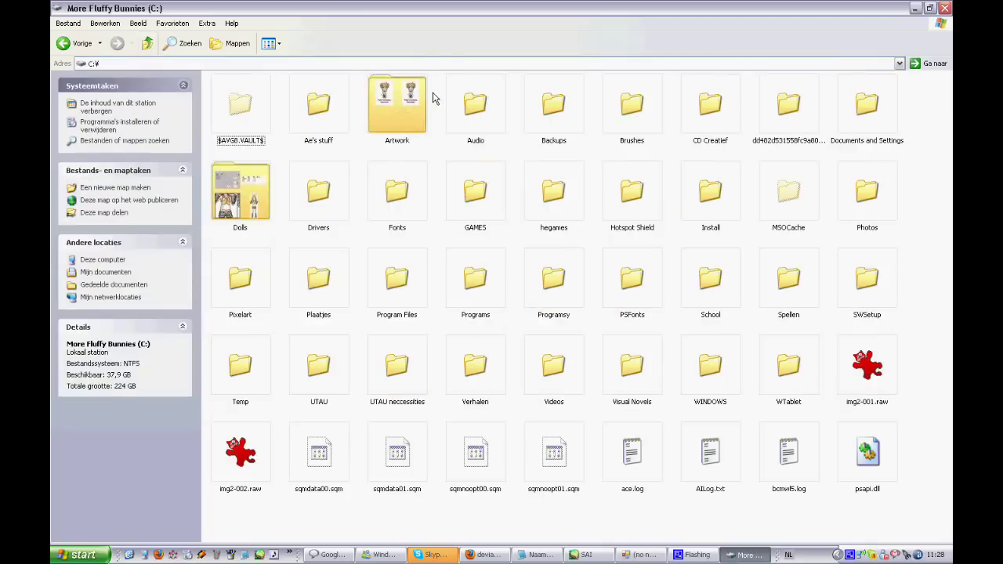
{"action": "double_click", "coordinate": [487, 267]}
{"action": "left_click", "coordinate": [574, 196]}
{"action": "double_click", "coordinate": [574, 196]}
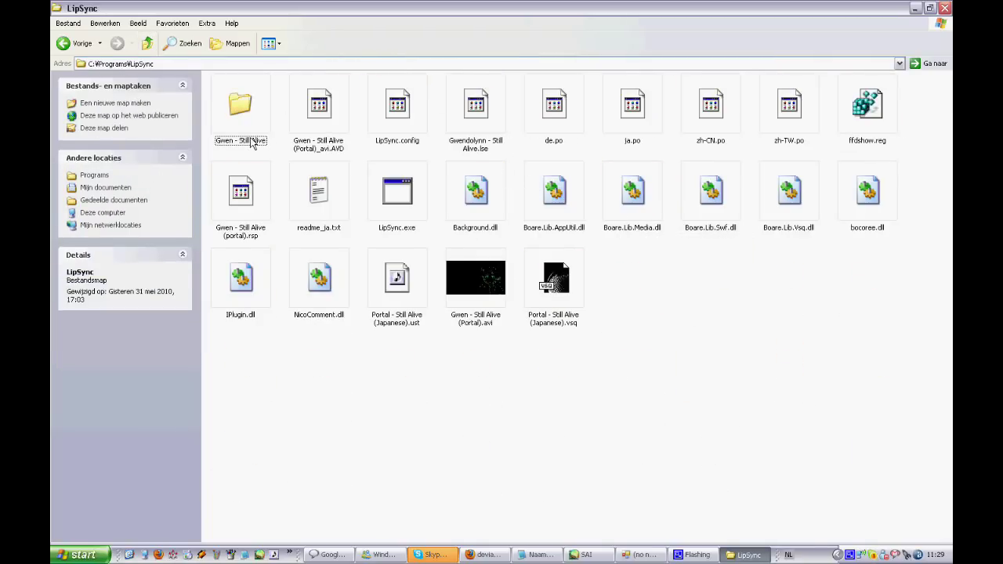
Create a folder named "Aelien Yuki" inside the LipSync program folder and open it
{"action": "left_click", "coordinate": [166, 102]}
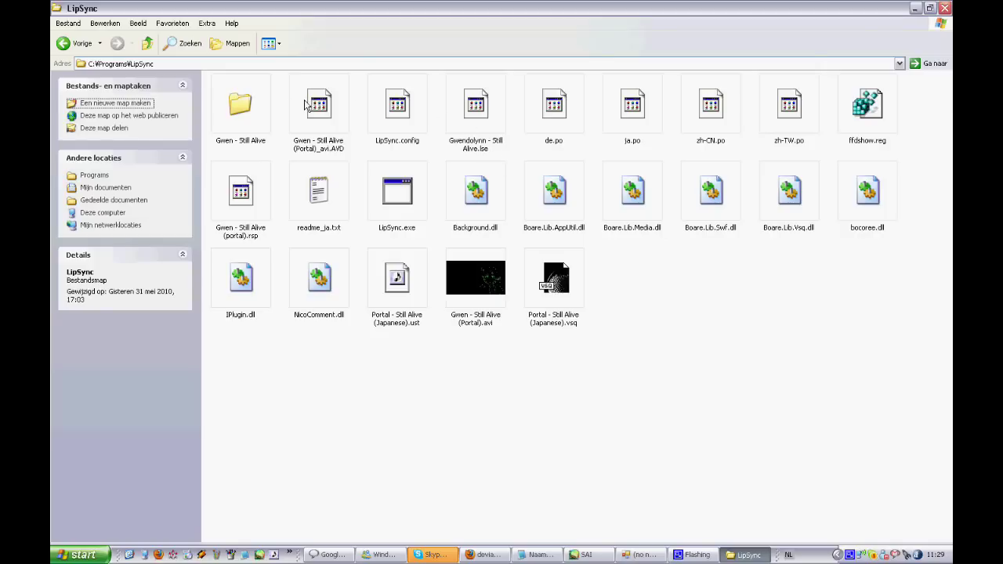
{"action": "type", "text": "A"}
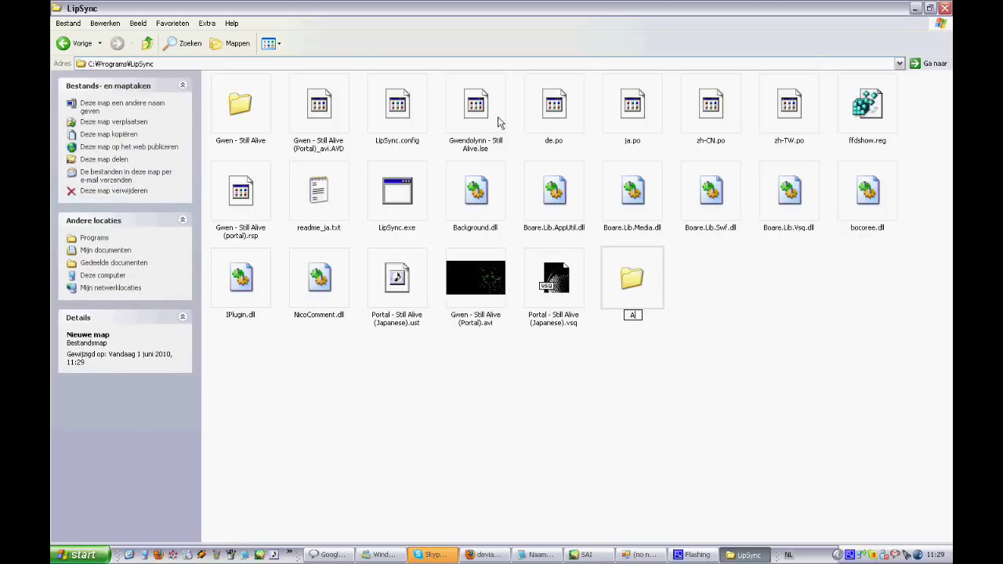
{"action": "type", "text": "elien"}
{"action": "type", "text": "Yuki"}
{"action": "key", "text": "BackSpace"}
{"action": "key", "text": "Return"}
{"action": "key", "text": "Return"}
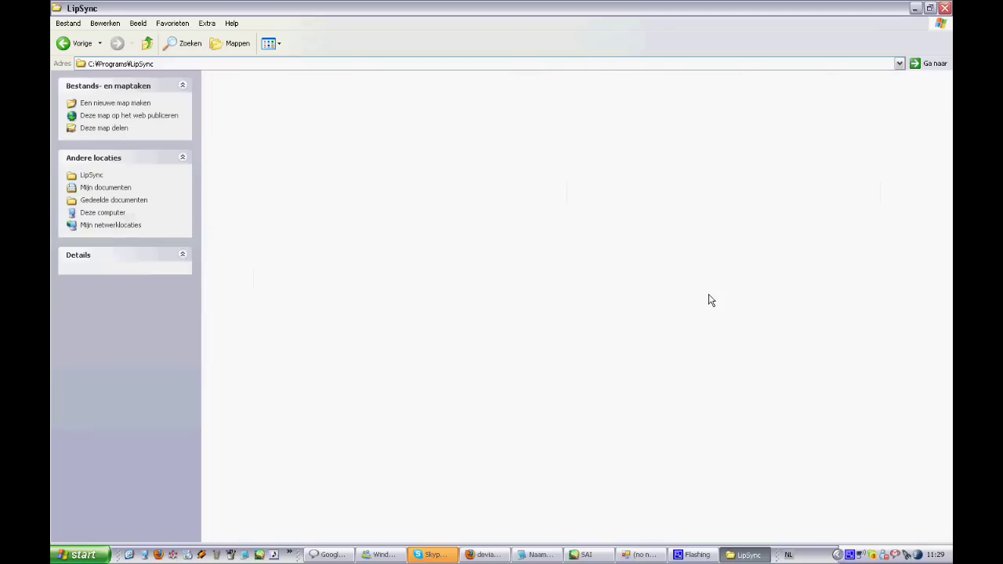
Create two subfolders named "base" and "faces" inside the Aelien Yuki folder
{"action": "left_click", "coordinate": [125, 103]}
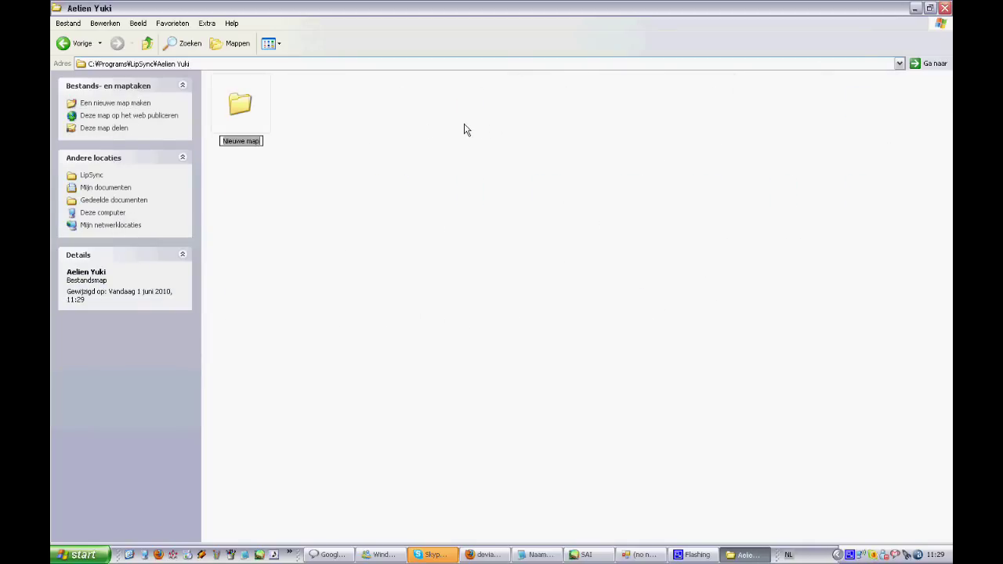
{"action": "type", "text": "base"}
{"action": "left_click", "coordinate": [465, 129]}
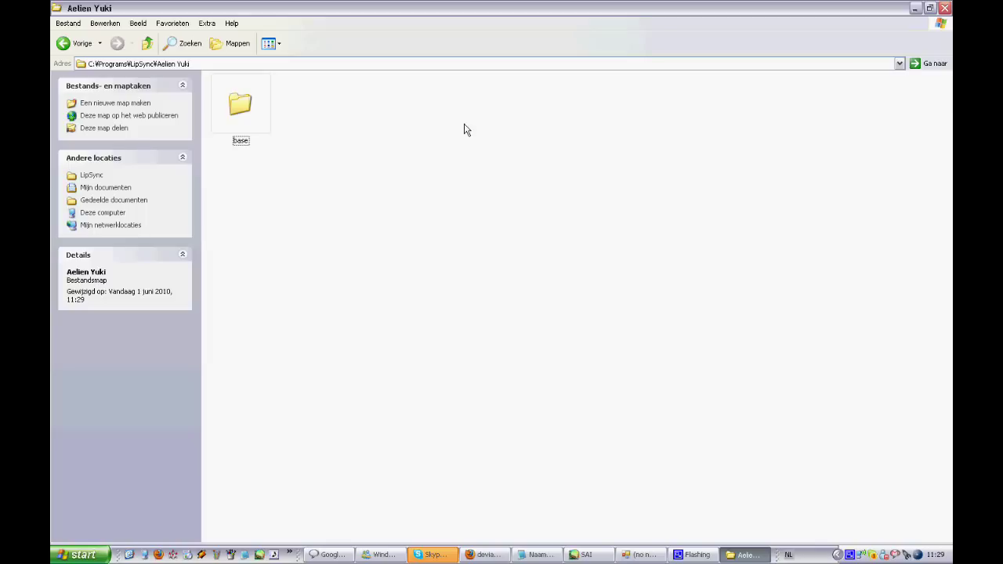
{"action": "left_click", "coordinate": [140, 103]}
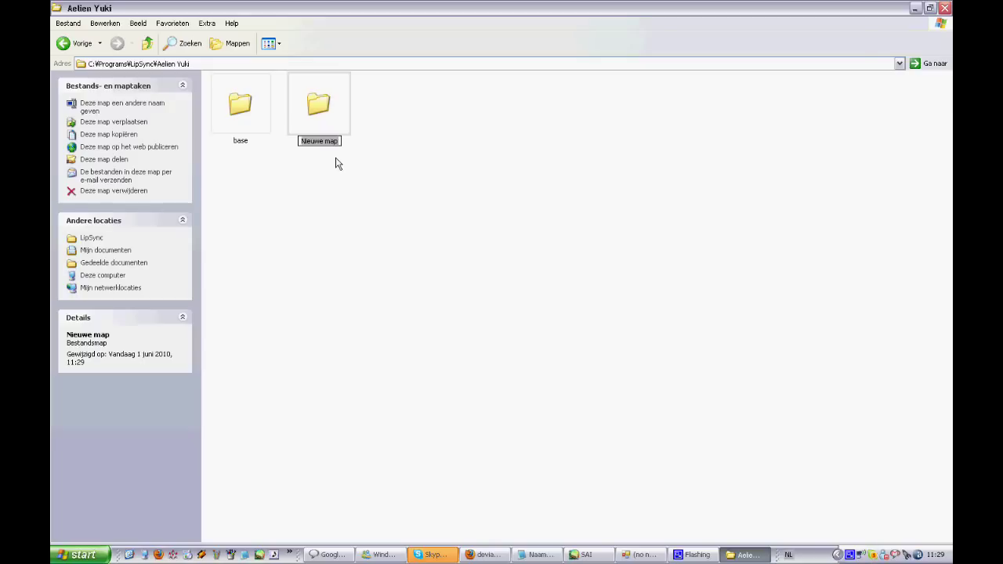
{"action": "type", "text": "faces"}
{"action": "key", "text": "Return"}
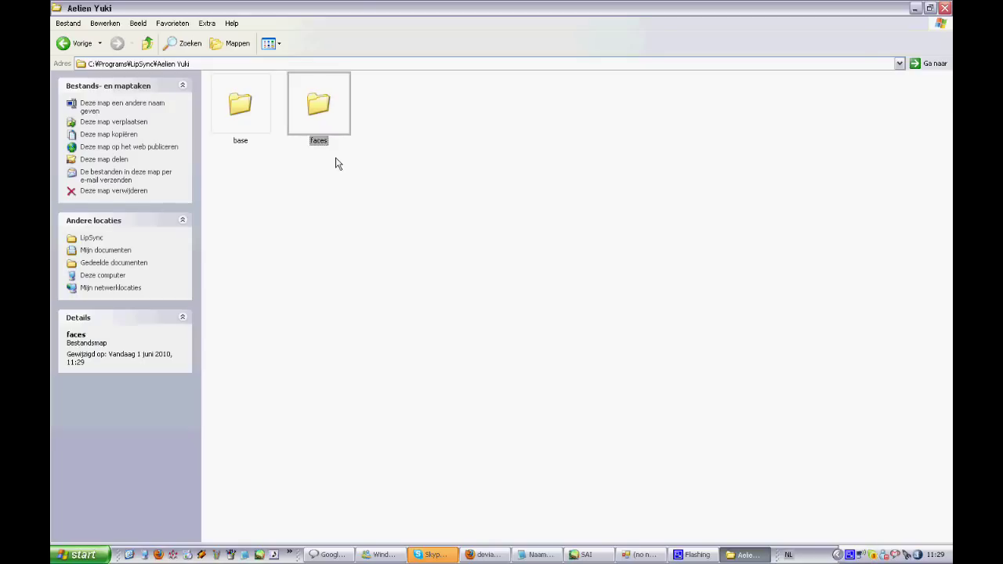
Paste the copied images into the Aelien Yuki folder and move body.png into the base subfolder
{"action": "left_click", "coordinate": [377, 239]}
{"action": "key", "text": "ctrl+v"}
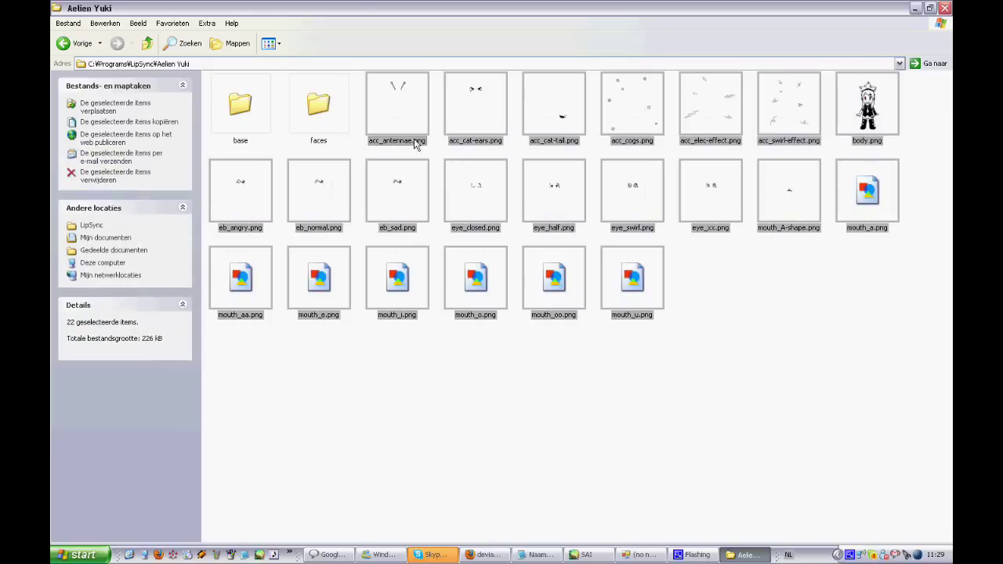
{"action": "left_click", "coordinate": [872, 106]}
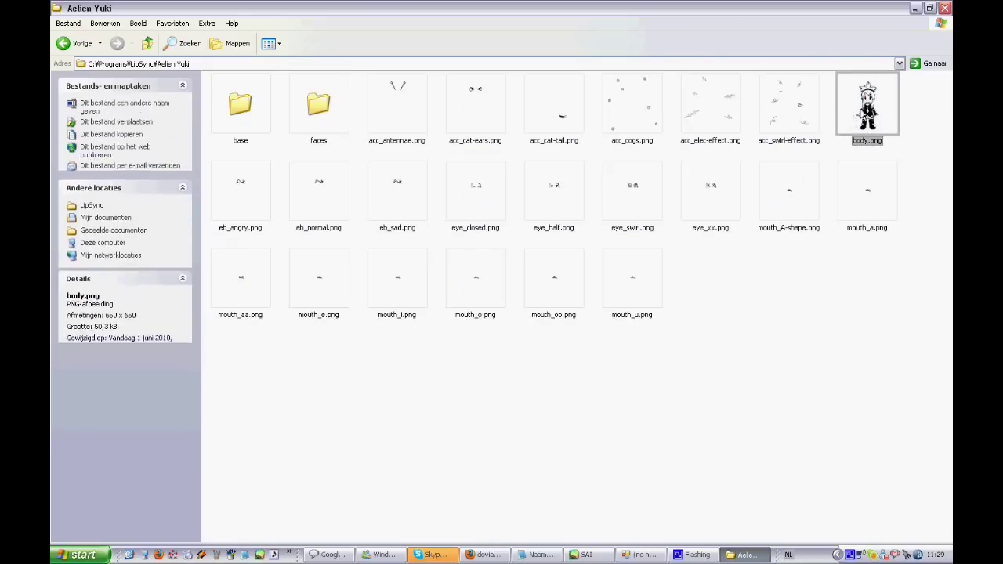
{"action": "left_click_drag", "start_coordinate": [871, 106], "coordinate": [251, 106]}
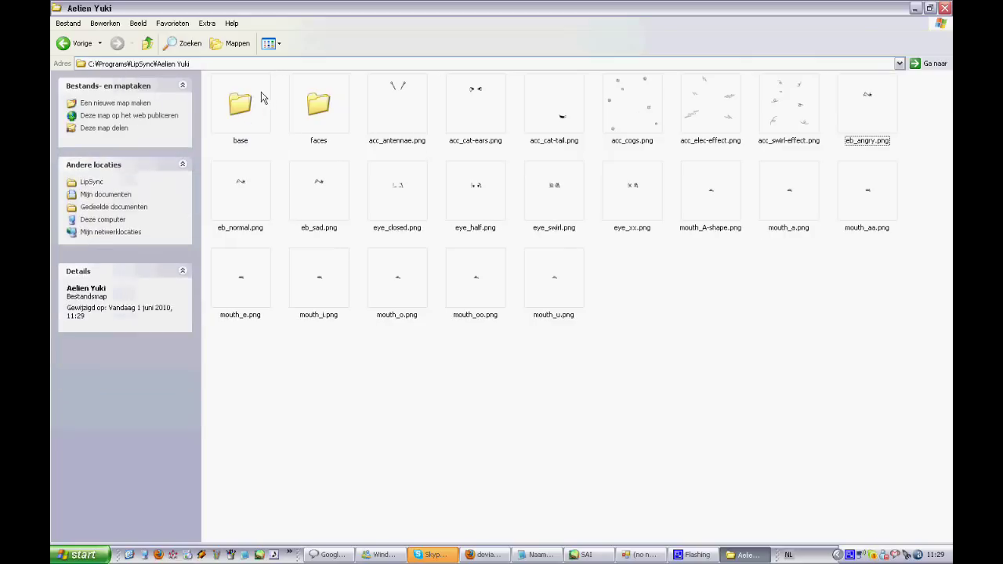
Move all the eyebrow, eye and mouth images, from eb_angry.png through mouth_u.png, into the faces subfolder
{"action": "left_click", "coordinate": [404, 105]}
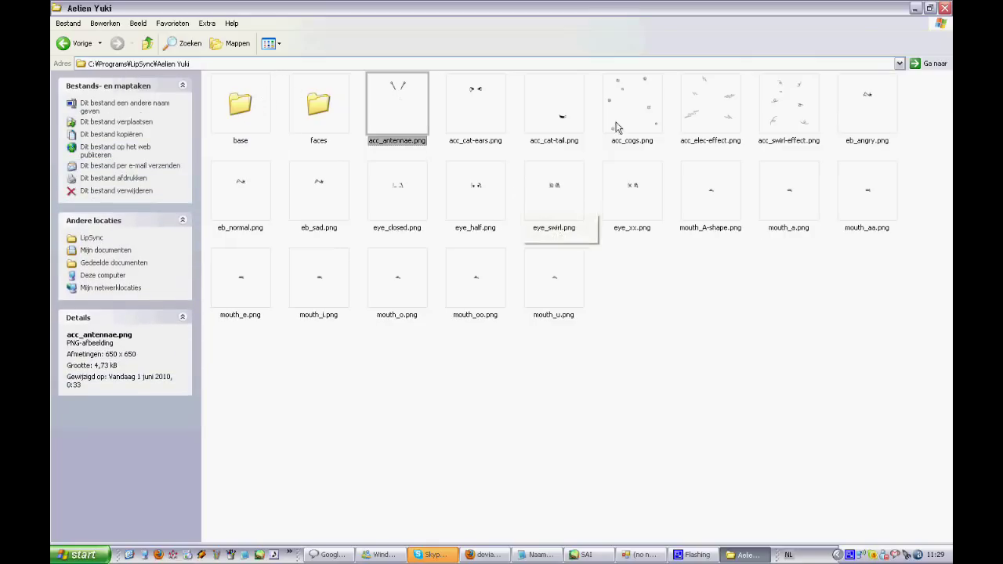
{"action": "left_click", "coordinate": [880, 105]}
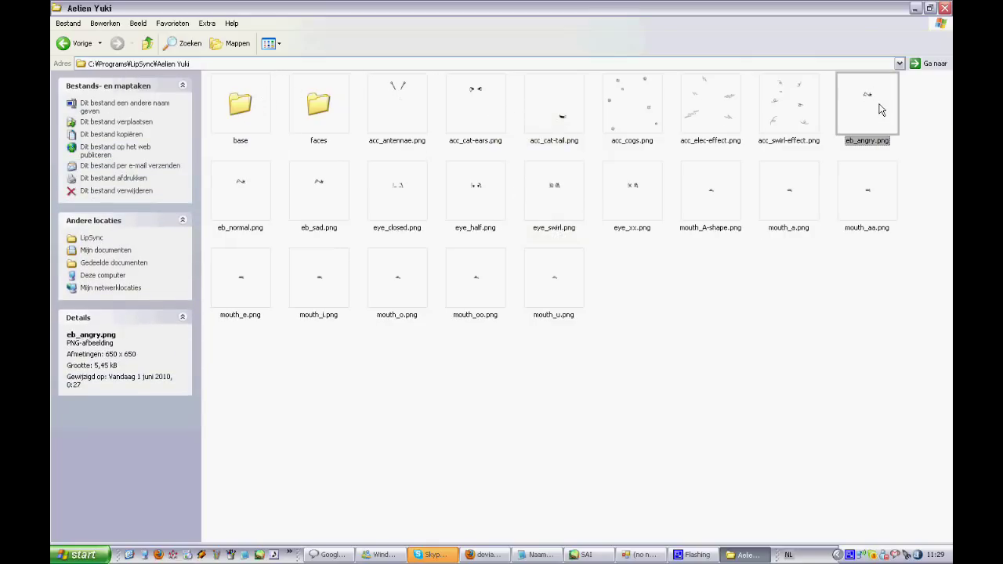
{"action": "left_click", "coordinate": [550, 282], "text": "shift"}
{"action": "left_click_drag", "start_coordinate": [398, 203], "coordinate": [318, 108]}
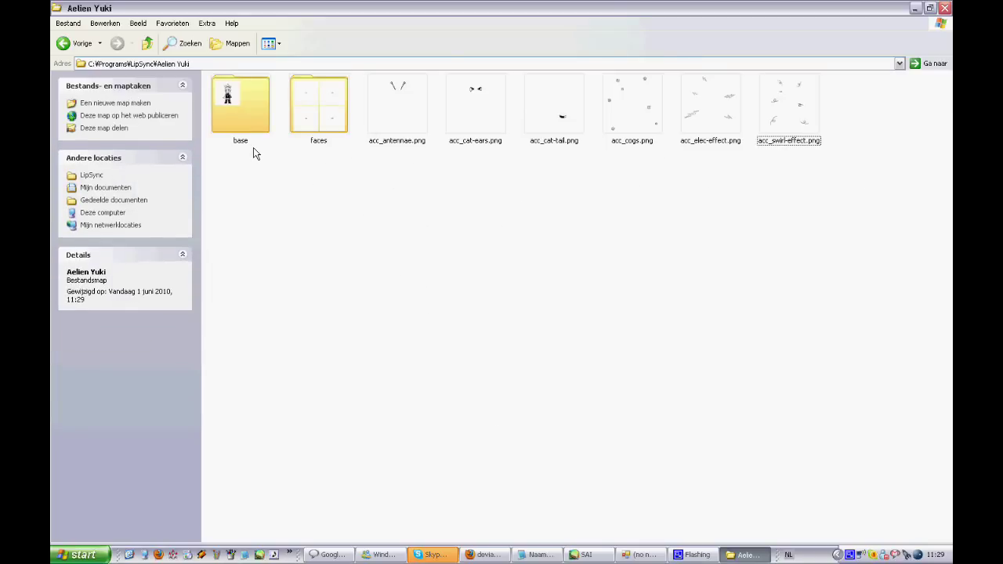
Create a subfolder named "accessories" in the Aelien Yuki folder and move all the acc_ images into it
{"action": "left_click", "coordinate": [145, 105]}
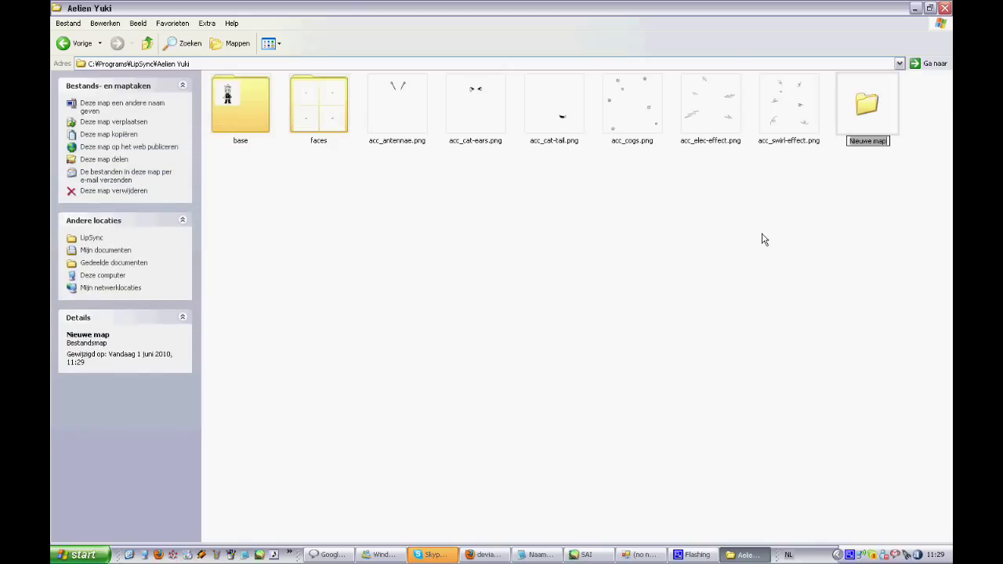
{"action": "type", "text": "accessories"}
{"action": "key", "text": "Return"}
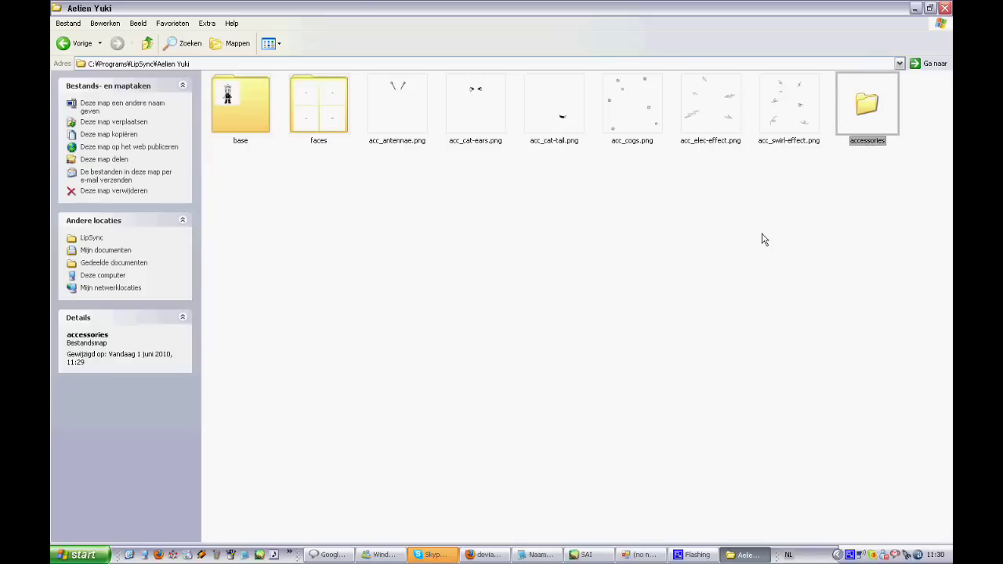
{"action": "left_click_drag", "start_coordinate": [790, 247], "coordinate": [367, 66]}
{"action": "left_click_drag", "start_coordinate": [399, 103], "coordinate": [868, 105]}
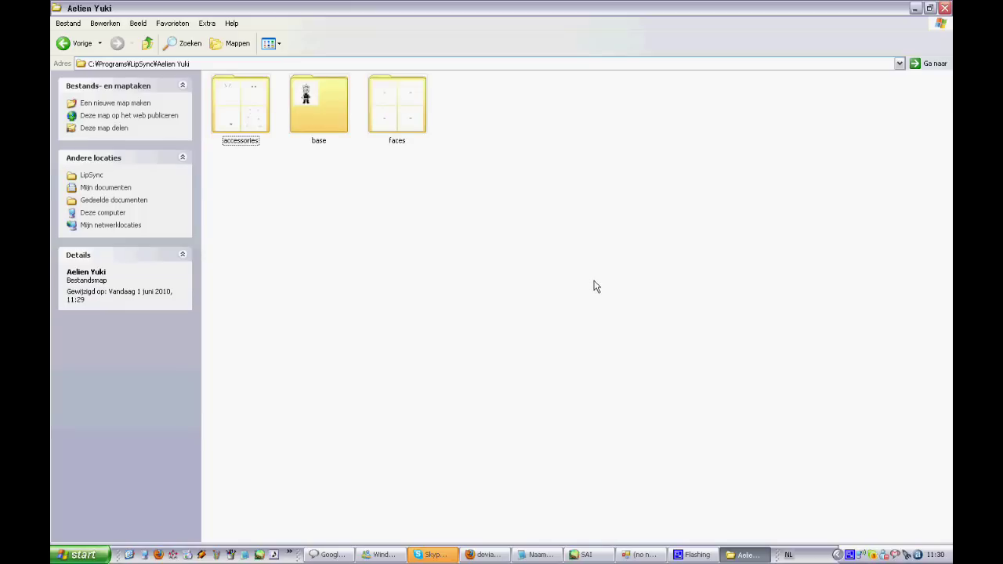
Switch to LipSync's image selection and assign body.png from Programs\LipSync\Aelien Yuki\base to the character's base part
{"action": "left_click", "coordinate": [640, 555]}
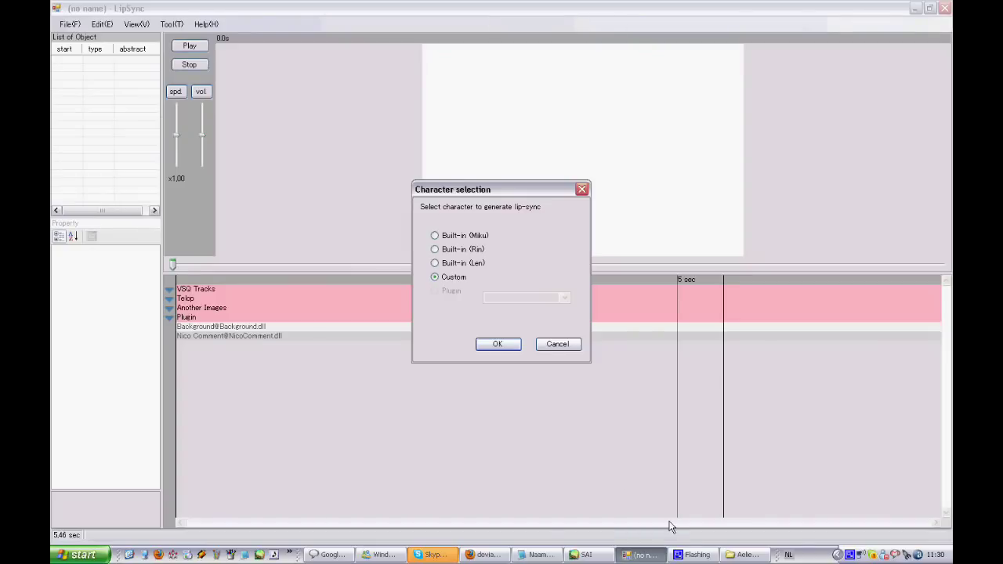
{"action": "key", "text": "alt+Tab"}
{"action": "key", "text": "alt+Tab"}
{"action": "key", "text": "alt+Tab"}
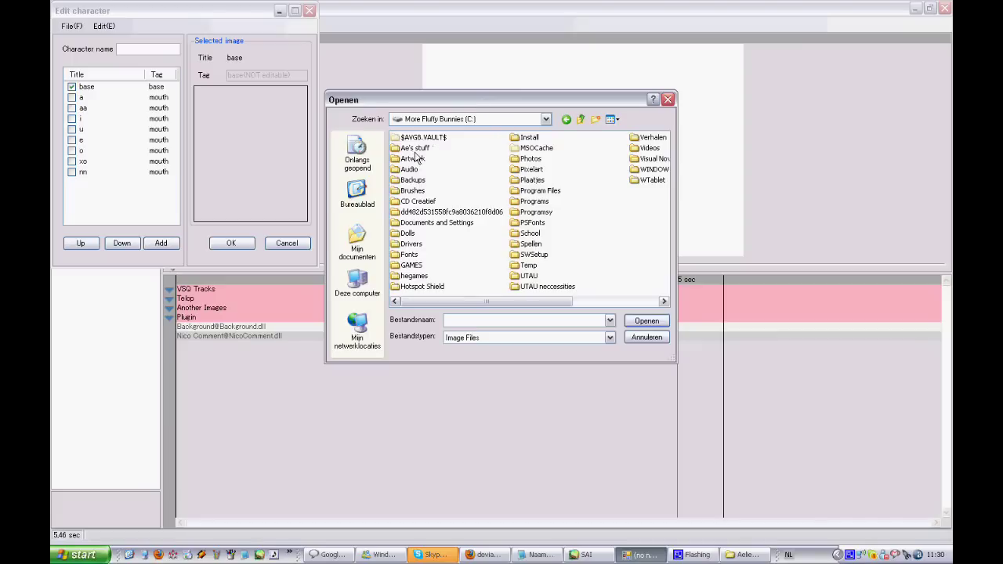
{"action": "left_click", "coordinate": [537, 206]}
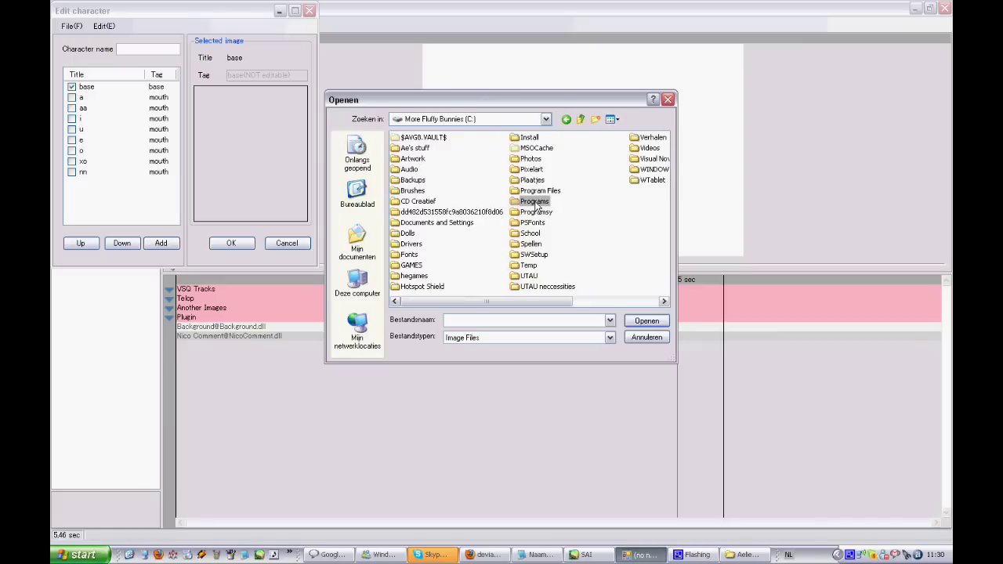
{"action": "double_click", "coordinate": [538, 205]}
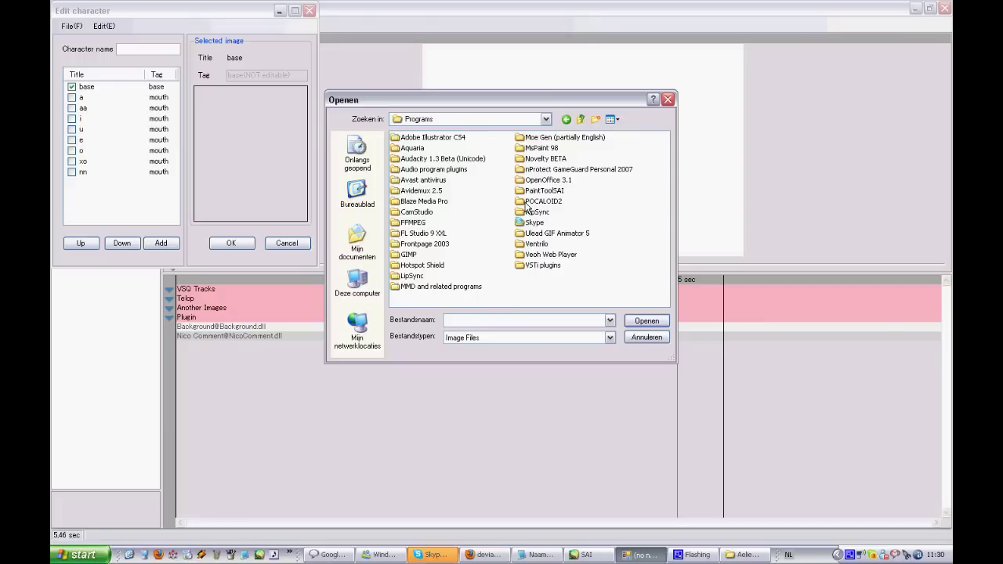
{"action": "double_click", "coordinate": [412, 276]}
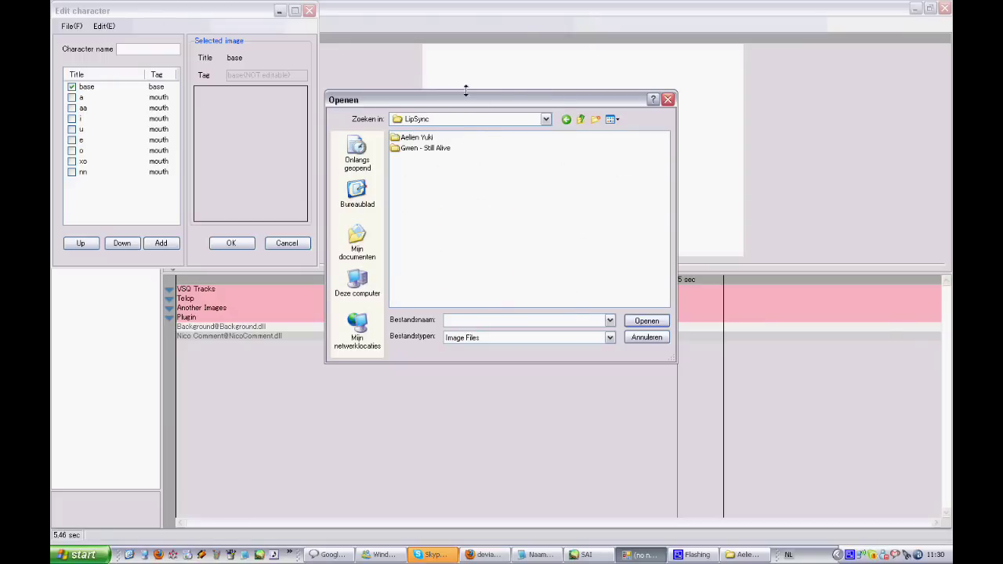
{"action": "left_click", "coordinate": [417, 138]}
{"action": "double_click", "coordinate": [419, 139]}
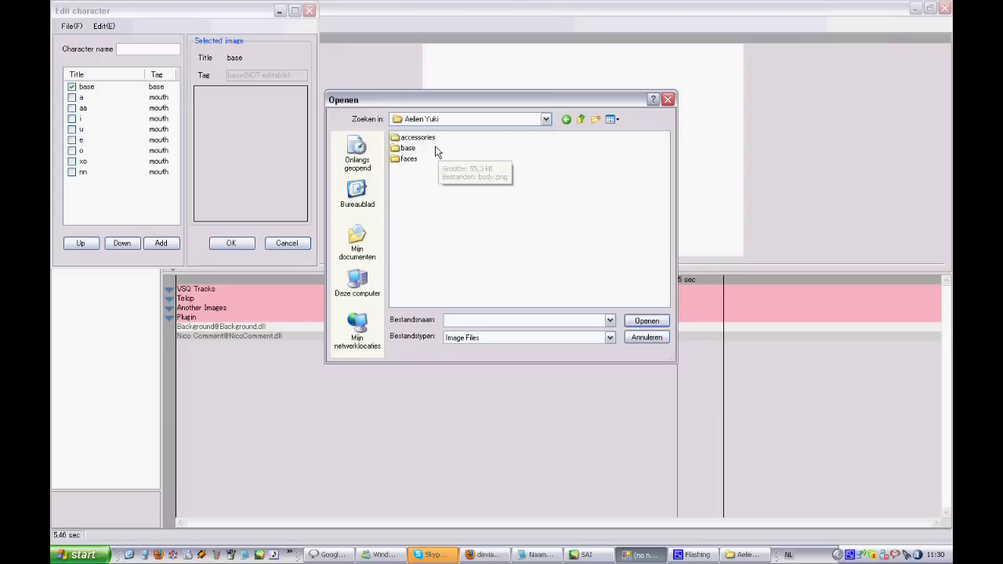
{"action": "left_click", "coordinate": [408, 150]}
{"action": "double_click", "coordinate": [414, 138]}
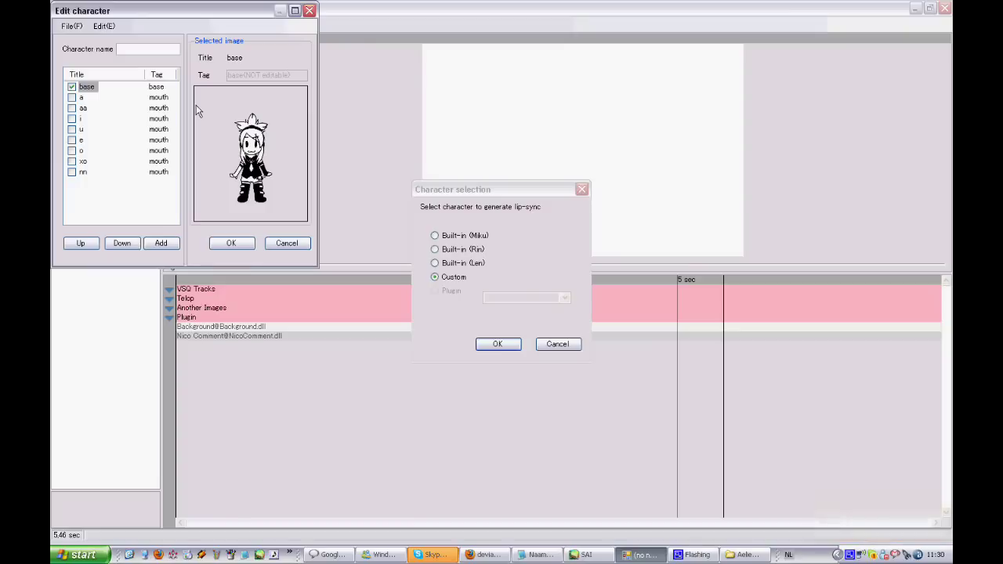
Look through the character's mouth entries one by one, from a down to nn
{"action": "left_click", "coordinate": [82, 99]}
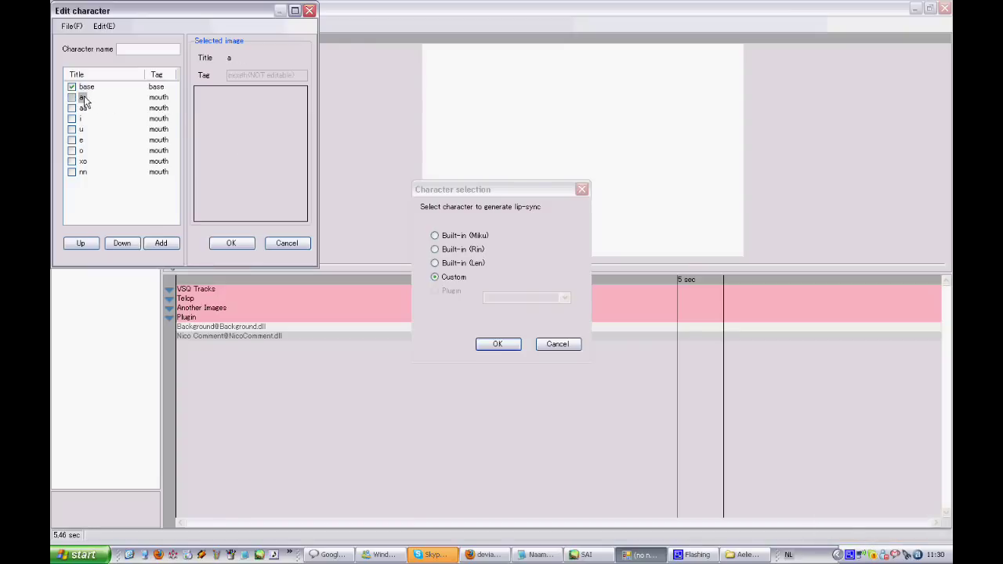
{"action": "left_click", "coordinate": [84, 108]}
{"action": "left_click", "coordinate": [84, 119]}
{"action": "left_click", "coordinate": [84, 130]}
{"action": "left_click", "coordinate": [84, 140]}
{"action": "left_click", "coordinate": [84, 150]}
{"action": "left_click", "coordinate": [84, 161]}
{"action": "left_click", "coordinate": [84, 172]}
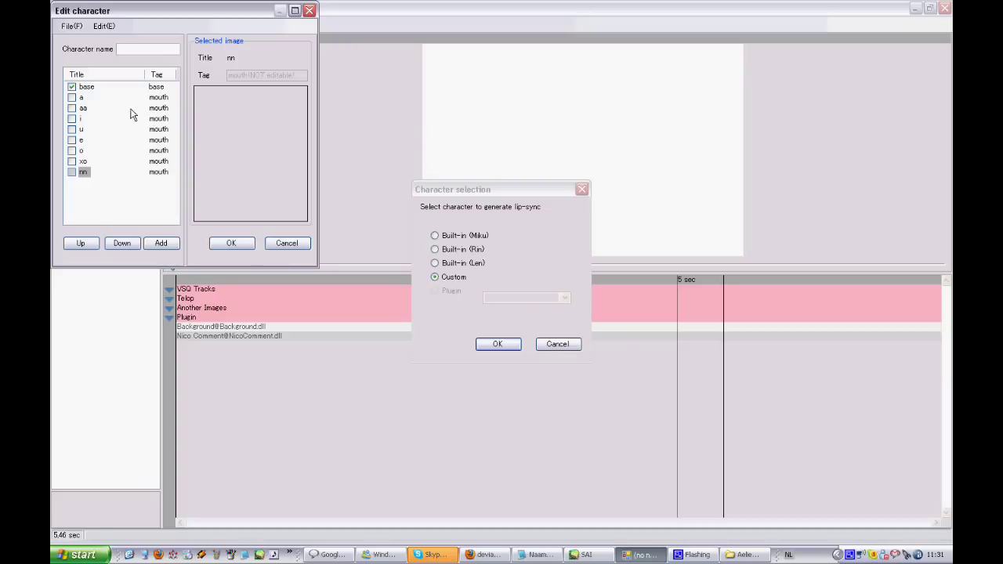
Assign mouth_a.png from the Aelien Yuki faces folder to the mouth entry a
{"action": "left_click", "coordinate": [88, 99]}
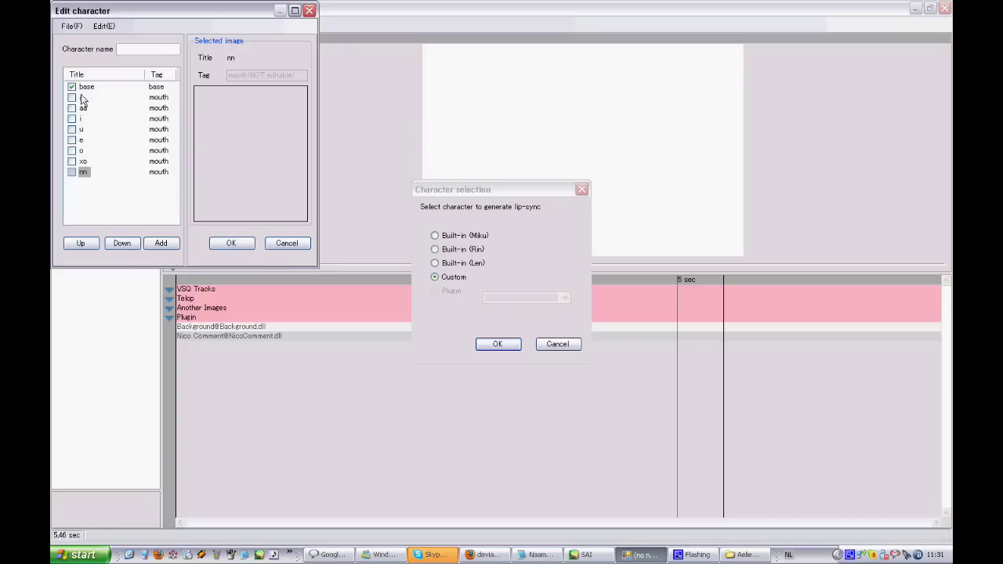
{"action": "left_click", "coordinate": [106, 27]}
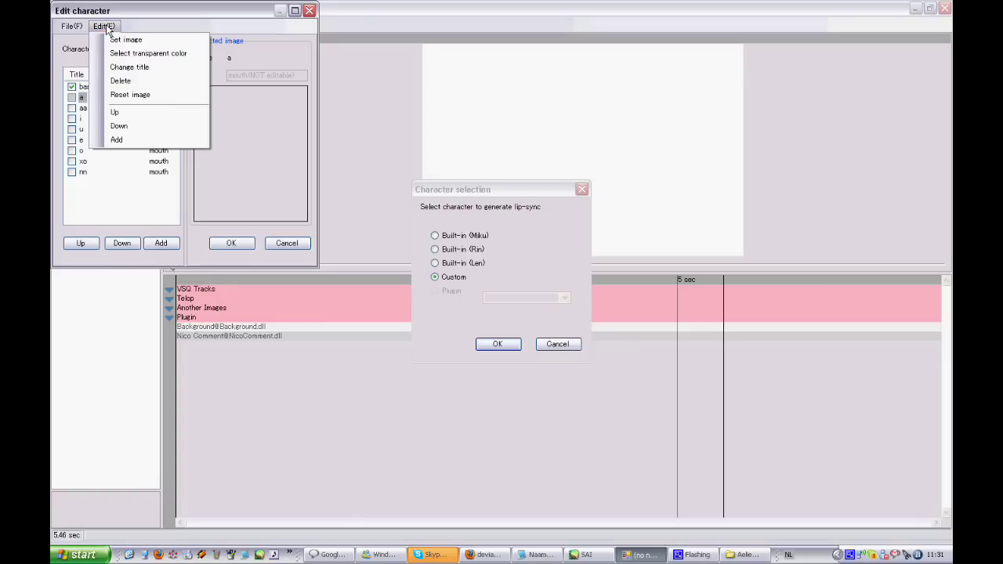
{"action": "left_click", "coordinate": [115, 39]}
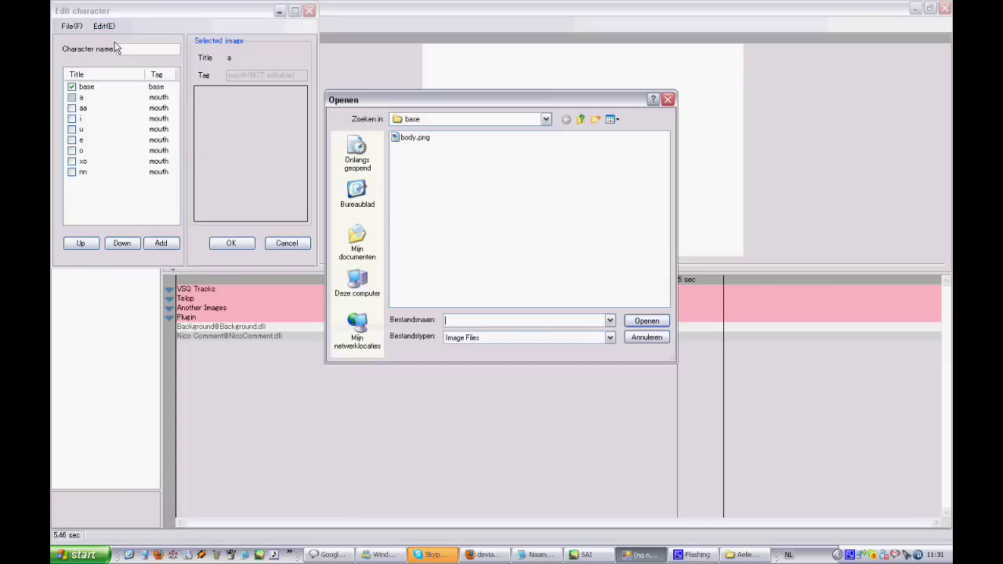
{"action": "left_click", "coordinate": [581, 119]}
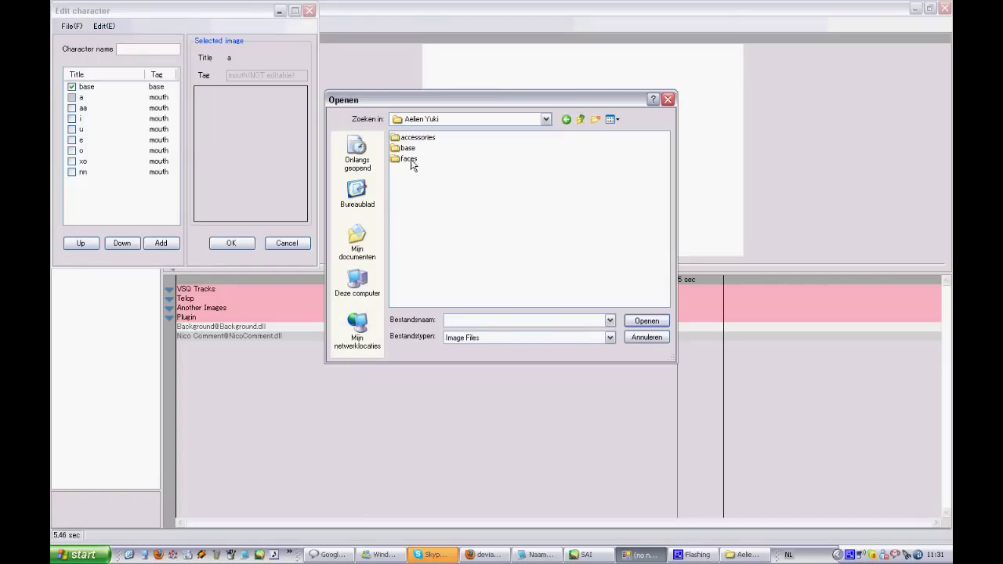
{"action": "double_click", "coordinate": [410, 159]}
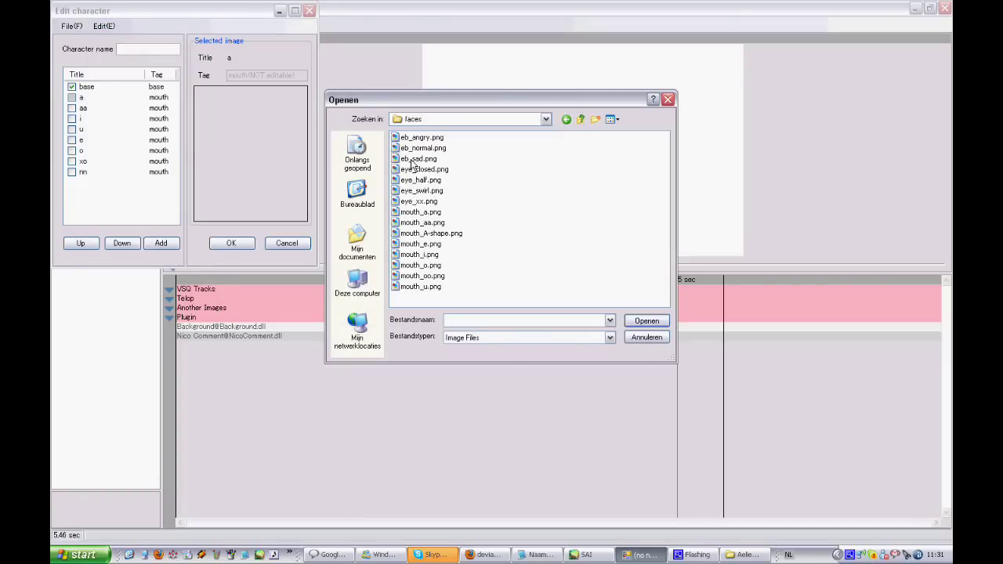
{"action": "double_click", "coordinate": [423, 213]}
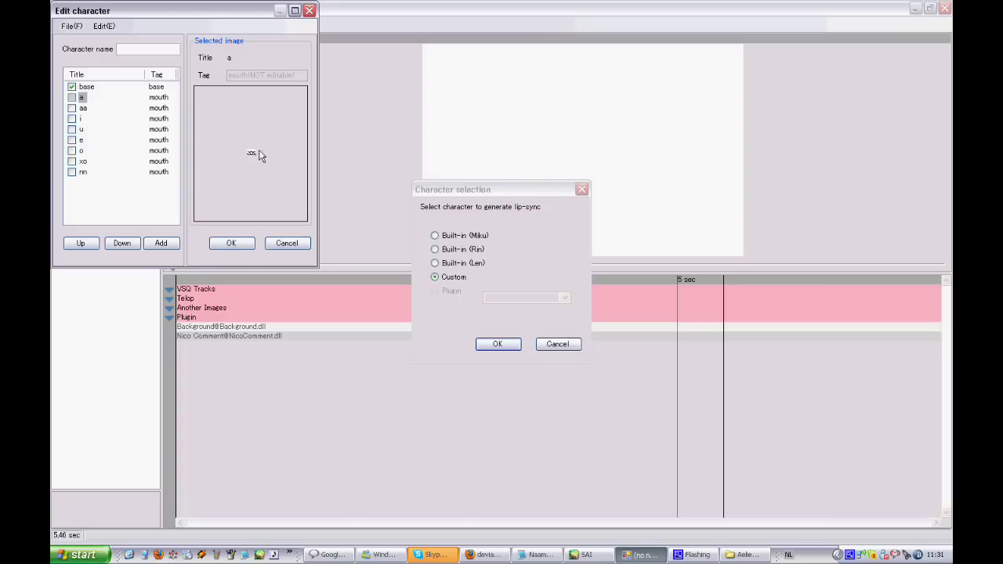
Set mouth_aa.png from the faces folder as the image for the mouth entry aa
{"action": "left_click", "coordinate": [83, 109]}
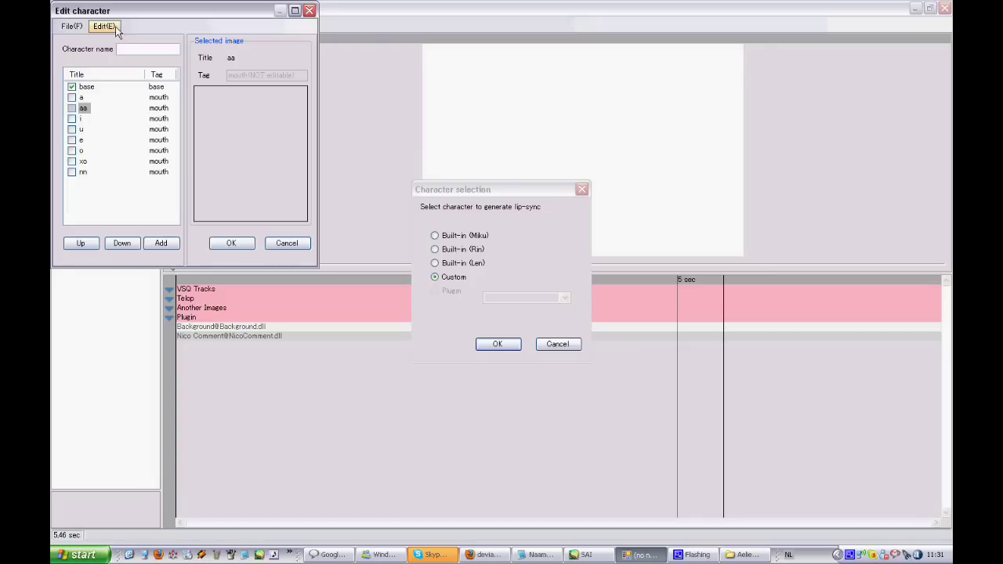
{"action": "left_click", "coordinate": [113, 27]}
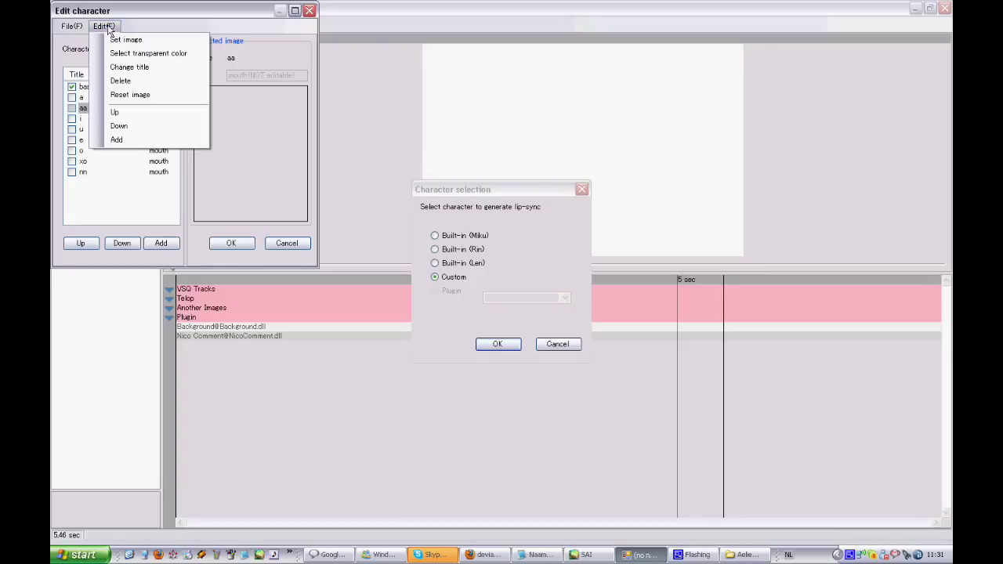
{"action": "left_click", "coordinate": [125, 40]}
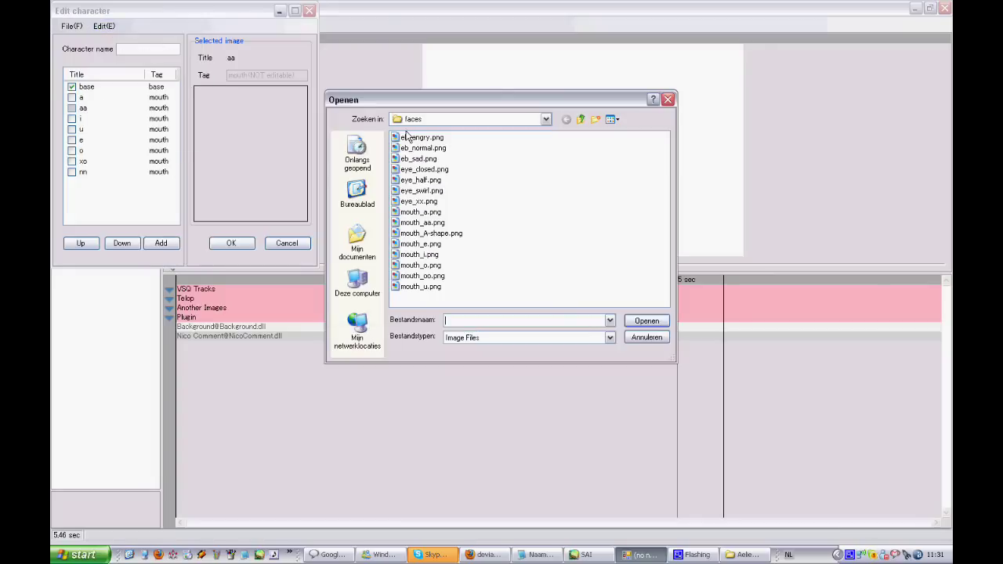
{"action": "double_click", "coordinate": [431, 222]}
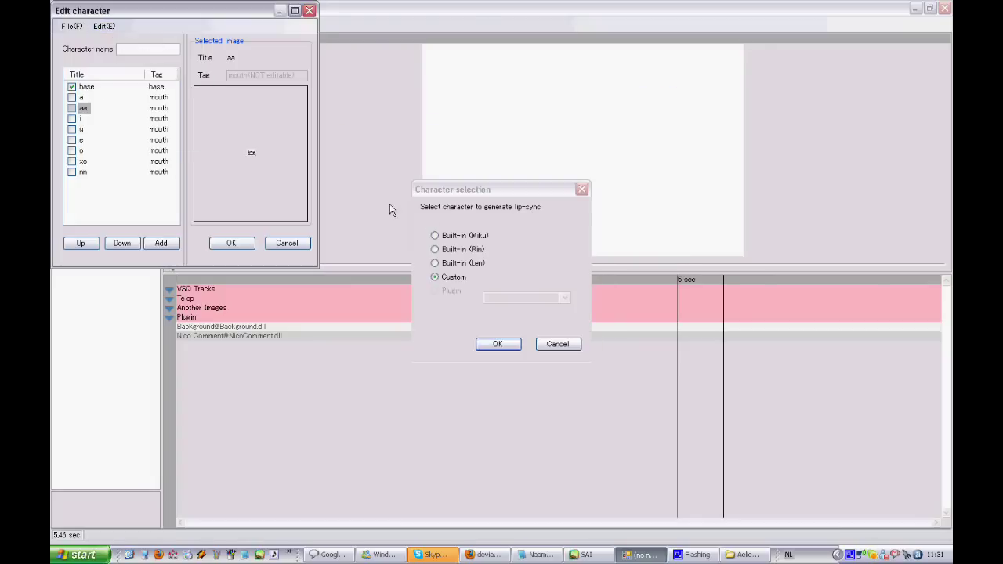
Set mouth_i.png from the faces folder as the image for the mouth entry i
{"action": "left_click", "coordinate": [81, 118]}
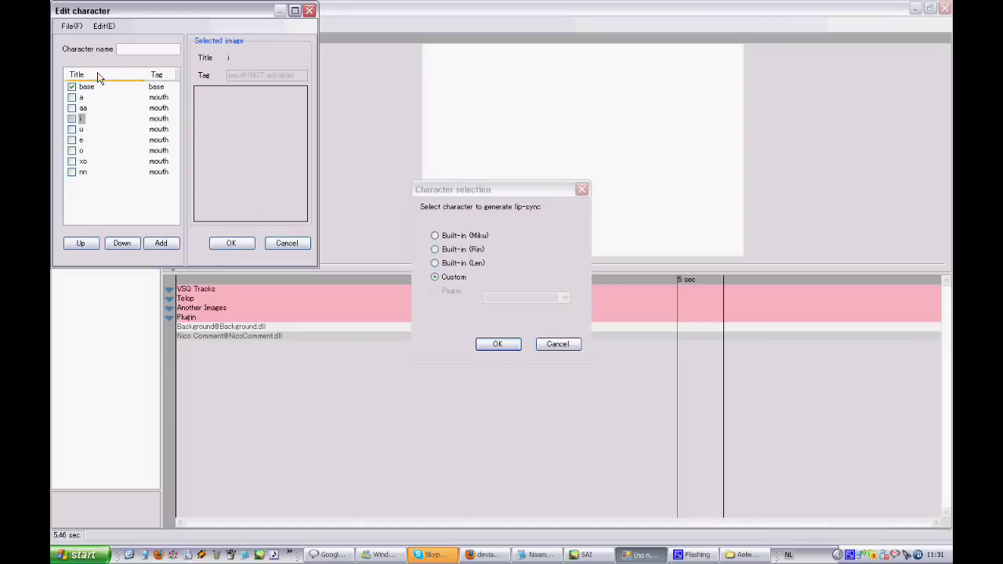
{"action": "left_click", "coordinate": [105, 26]}
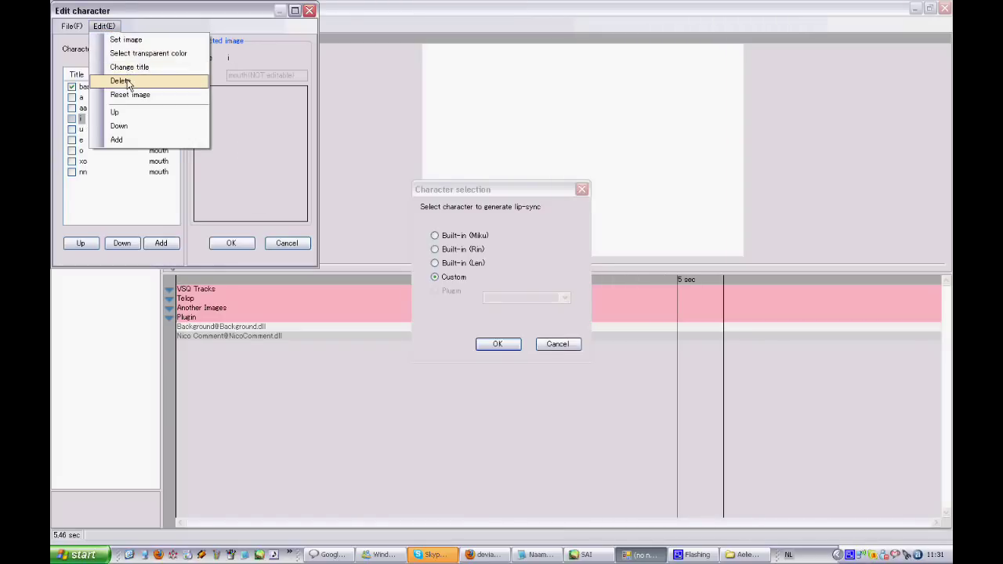
{"action": "left_click", "coordinate": [142, 50]}
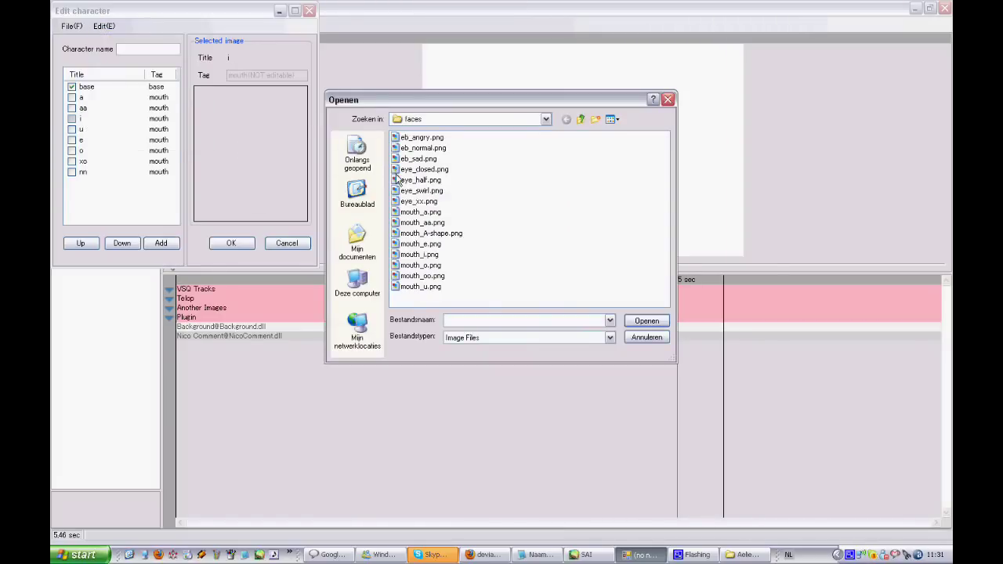
{"action": "left_click", "coordinate": [431, 256]}
{"action": "double_click", "coordinate": [433, 256]}
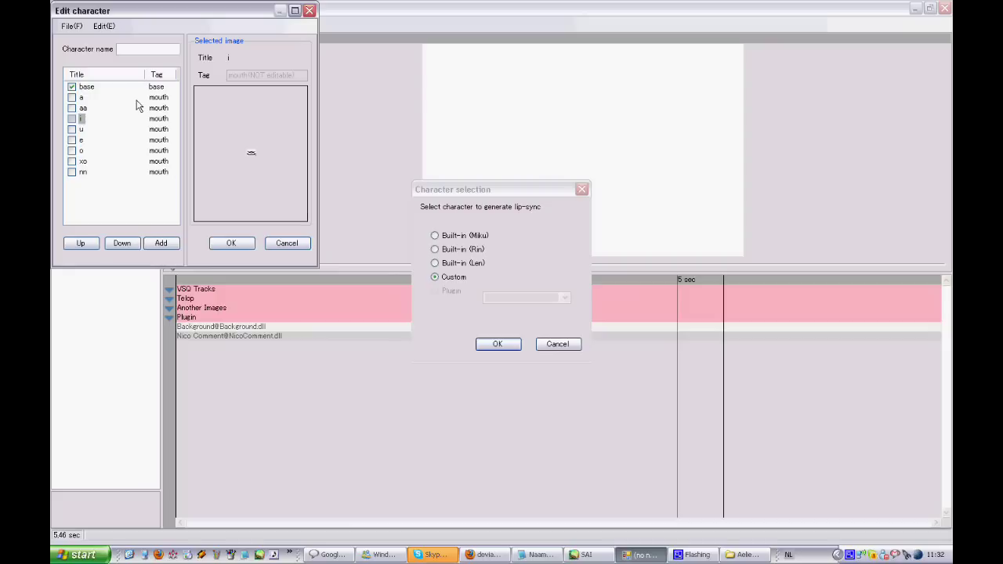
Set mouth_u.png from the faces folder as the image for the mouth entry u
{"action": "left_click", "coordinate": [82, 129]}
{"action": "left_click", "coordinate": [101, 27]}
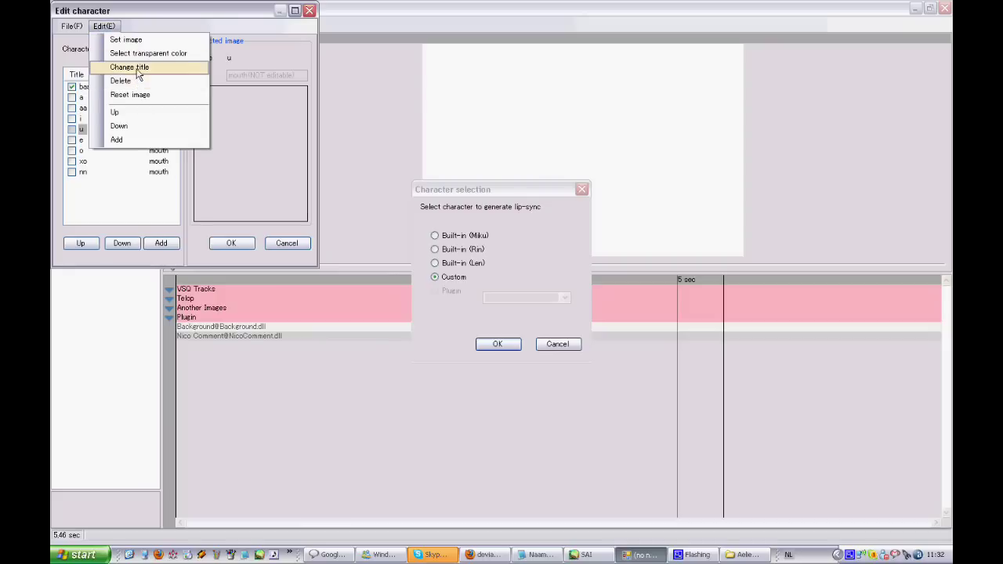
{"action": "left_click", "coordinate": [133, 40]}
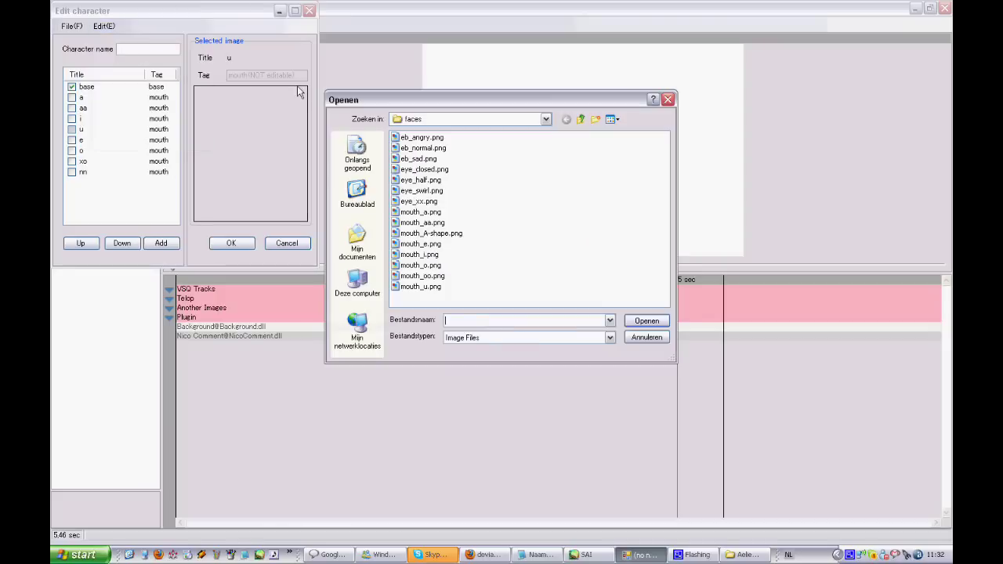
{"action": "double_click", "coordinate": [421, 286]}
Set mouth_e.png from the faces folder as the image for the mouth entry e
{"action": "left_click", "coordinate": [81, 140]}
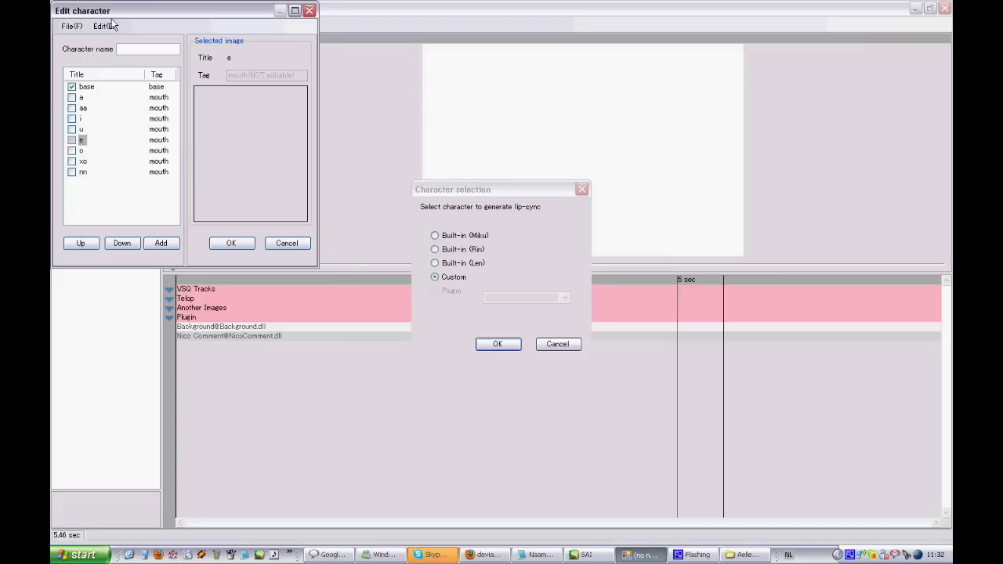
{"action": "left_click", "coordinate": [116, 26]}
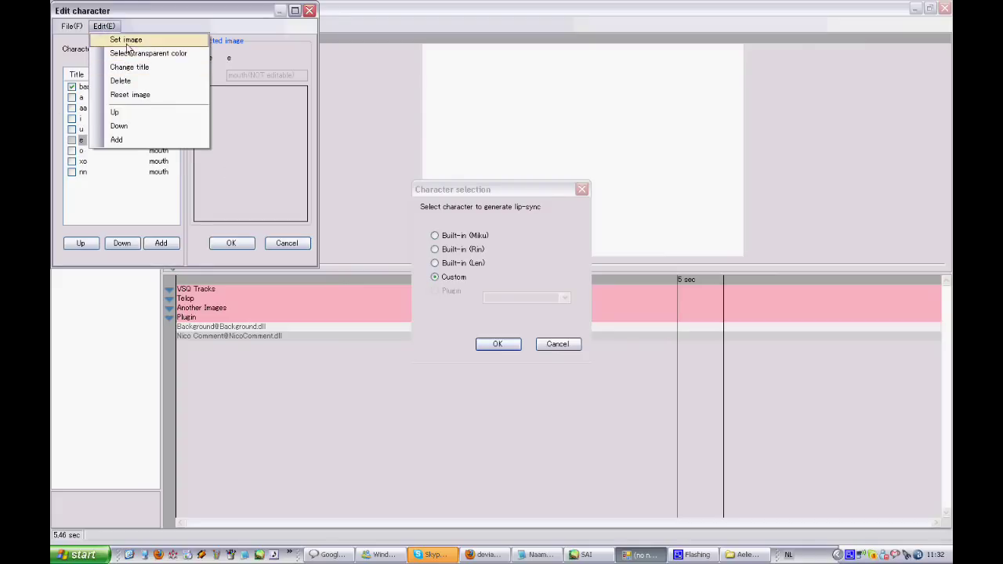
{"action": "left_click", "coordinate": [130, 40]}
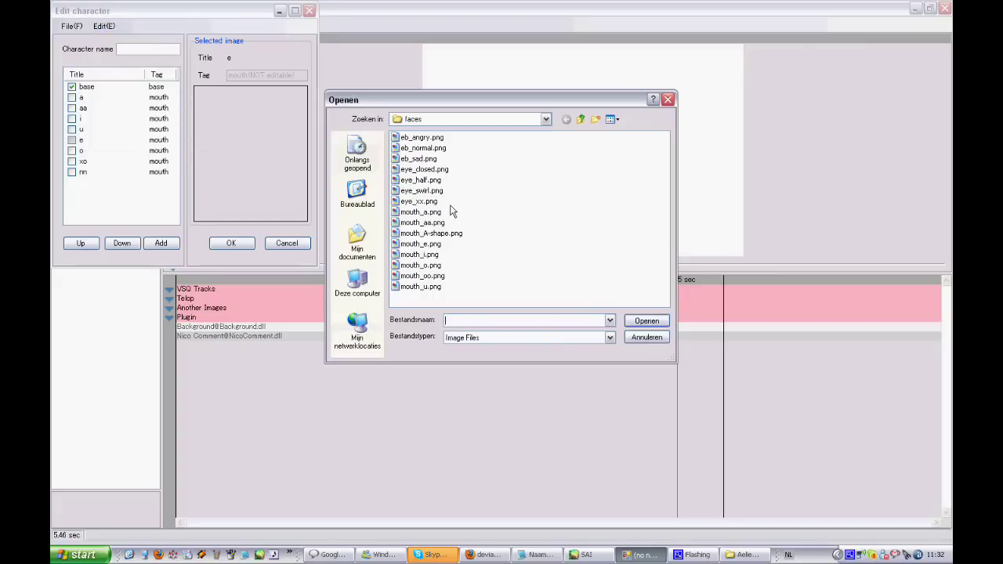
{"action": "double_click", "coordinate": [421, 244]}
Set mouth_o.png from the faces folder as the image for the mouth entry o
{"action": "left_click", "coordinate": [82, 150]}
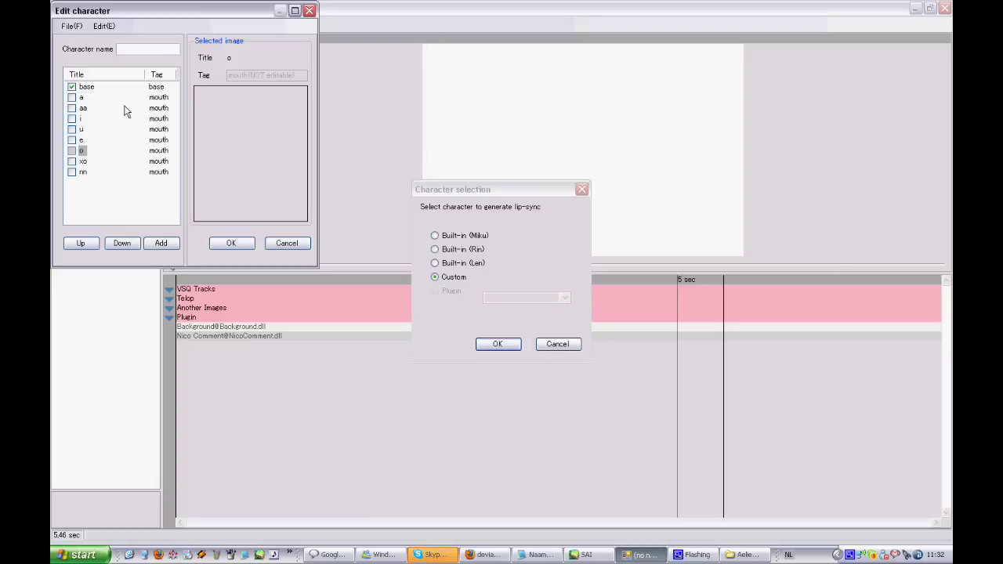
{"action": "left_click", "coordinate": [109, 26]}
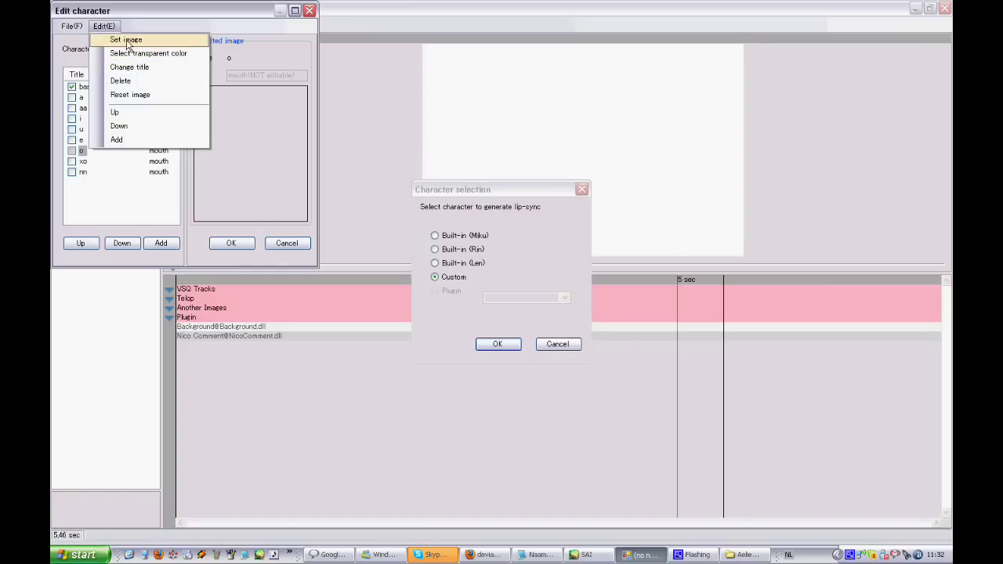
{"action": "left_click", "coordinate": [127, 40]}
{"action": "double_click", "coordinate": [424, 274]}
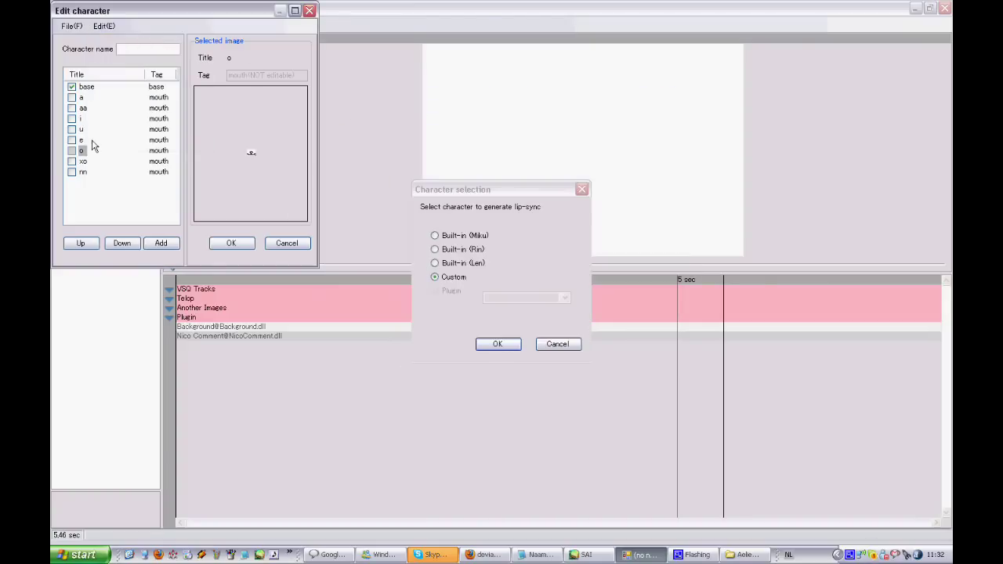
Set mouth_oo.png from the faces folder as the image for the mouth entry xo
{"action": "left_click", "coordinate": [85, 163]}
{"action": "left_click", "coordinate": [109, 32]}
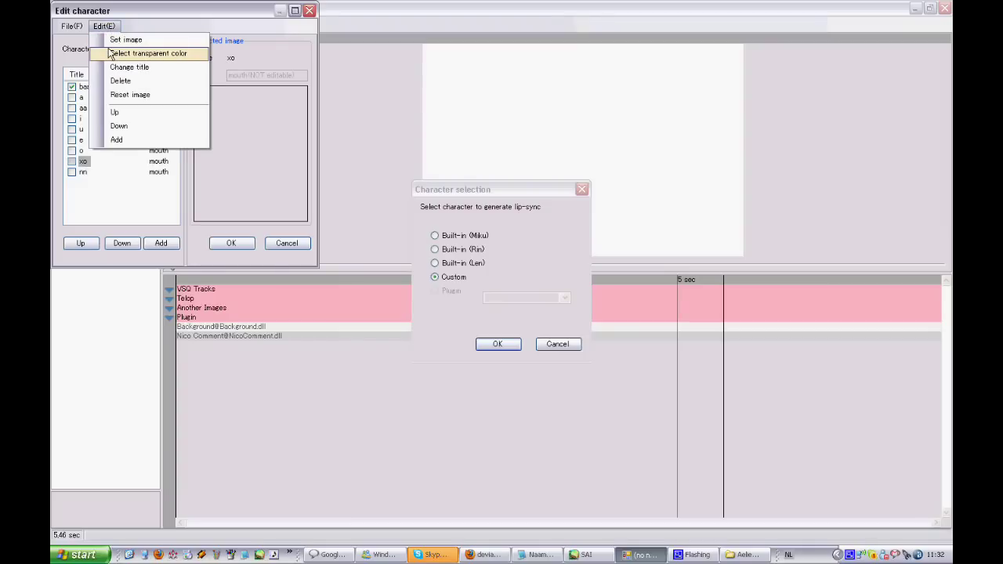
{"action": "left_click", "coordinate": [118, 39]}
{"action": "double_click", "coordinate": [431, 284]}
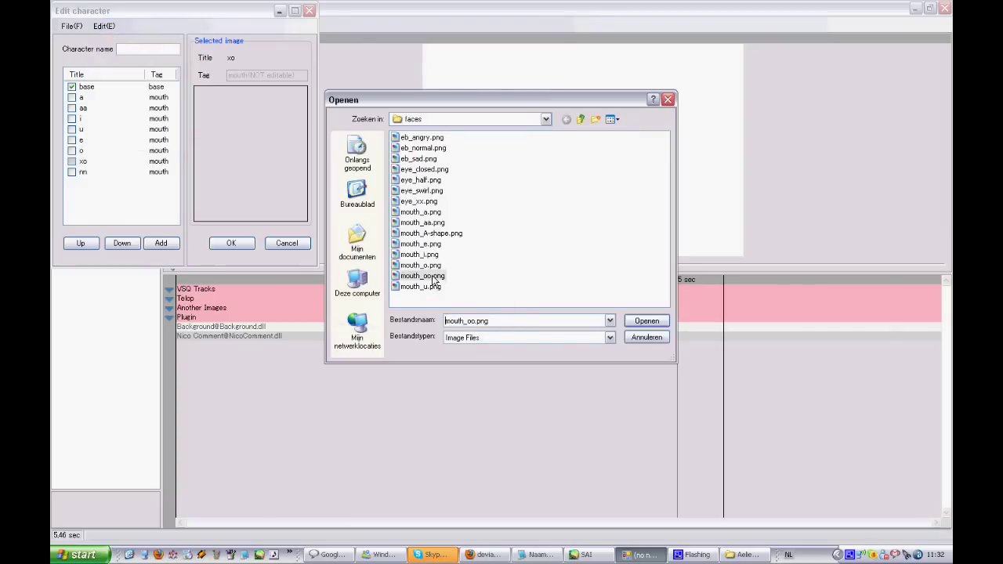
Set mouth_u.png from the faces folder as the image for the mouth entry nn
{"action": "left_click", "coordinate": [81, 173]}
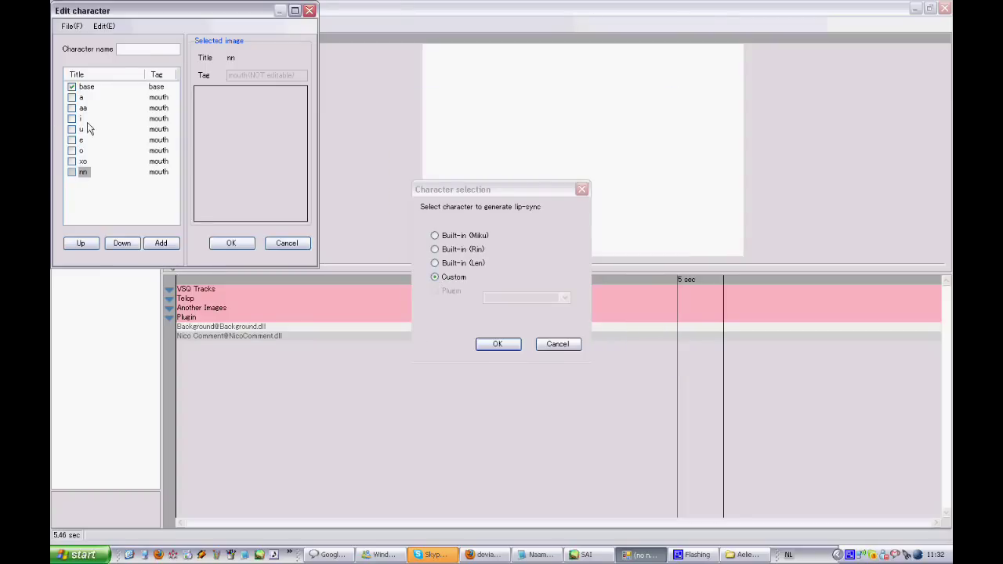
{"action": "left_click", "coordinate": [104, 26]}
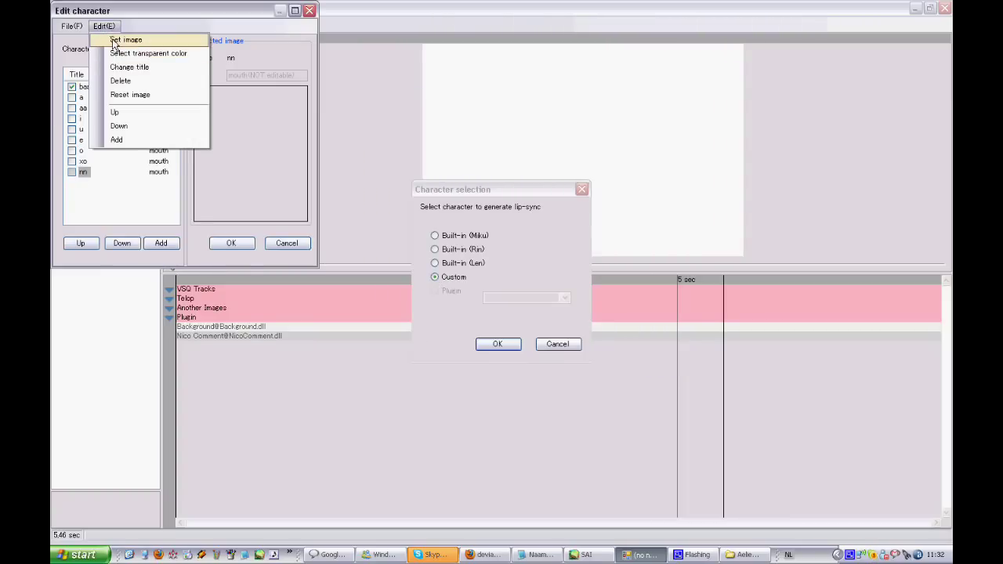
{"action": "left_click", "coordinate": [116, 40]}
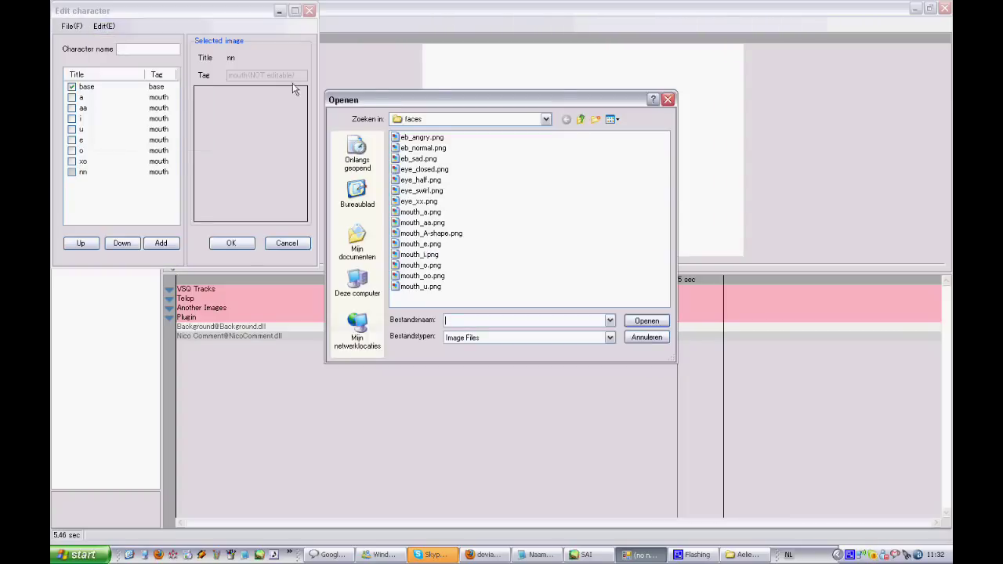
{"action": "double_click", "coordinate": [430, 291]}
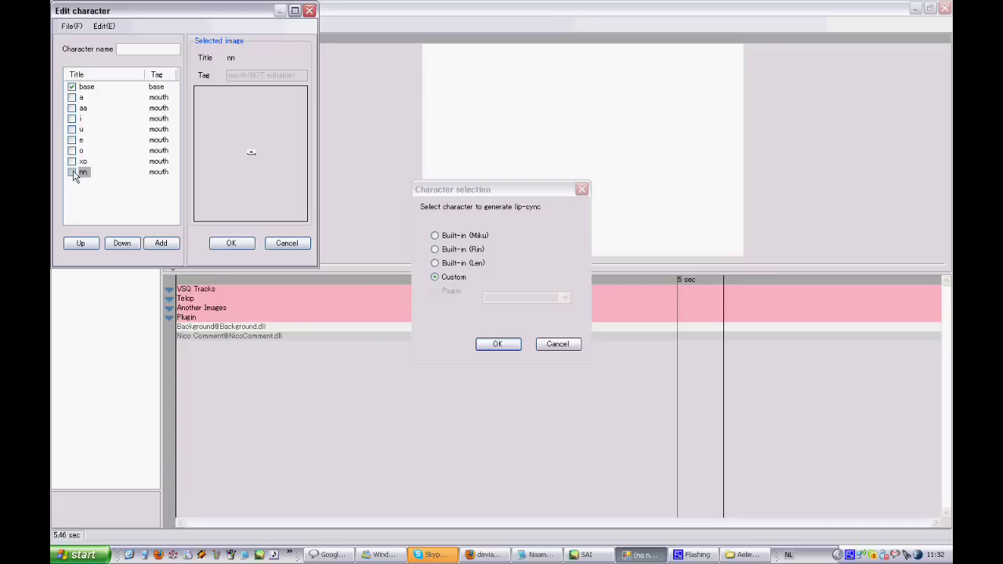
{"action": "left_click", "coordinate": [104, 26]}
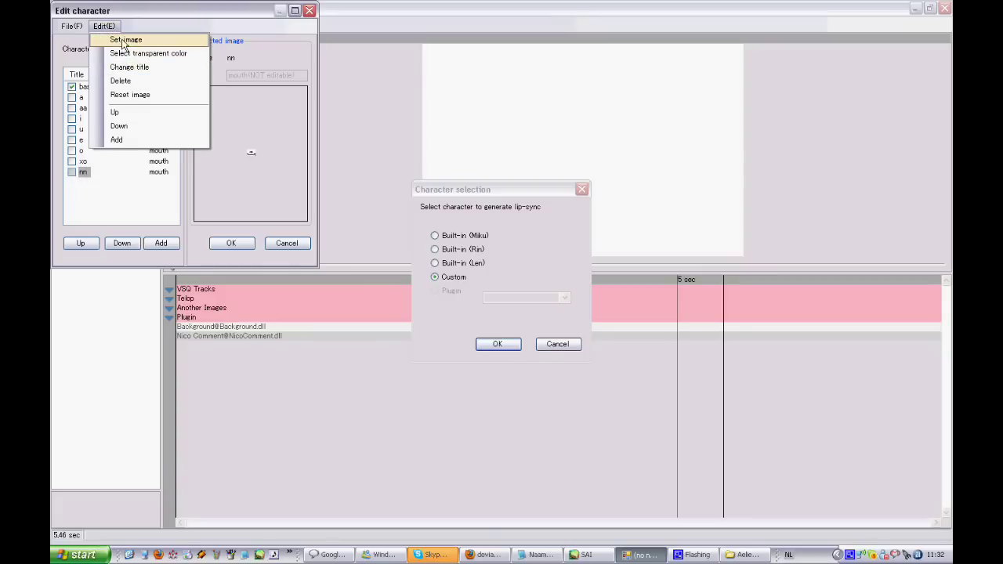
{"action": "left_click", "coordinate": [123, 42]}
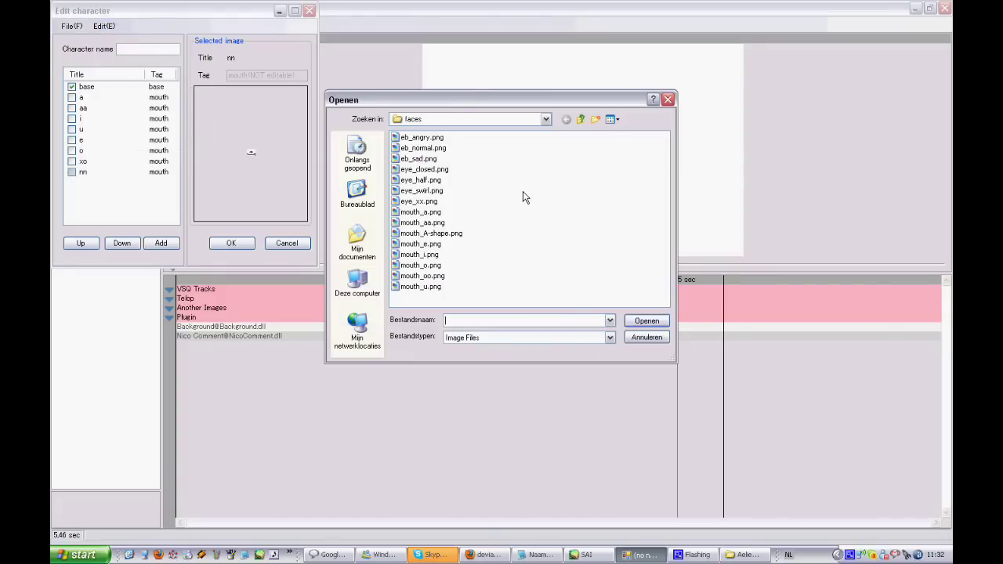
{"action": "left_click", "coordinate": [639, 338]}
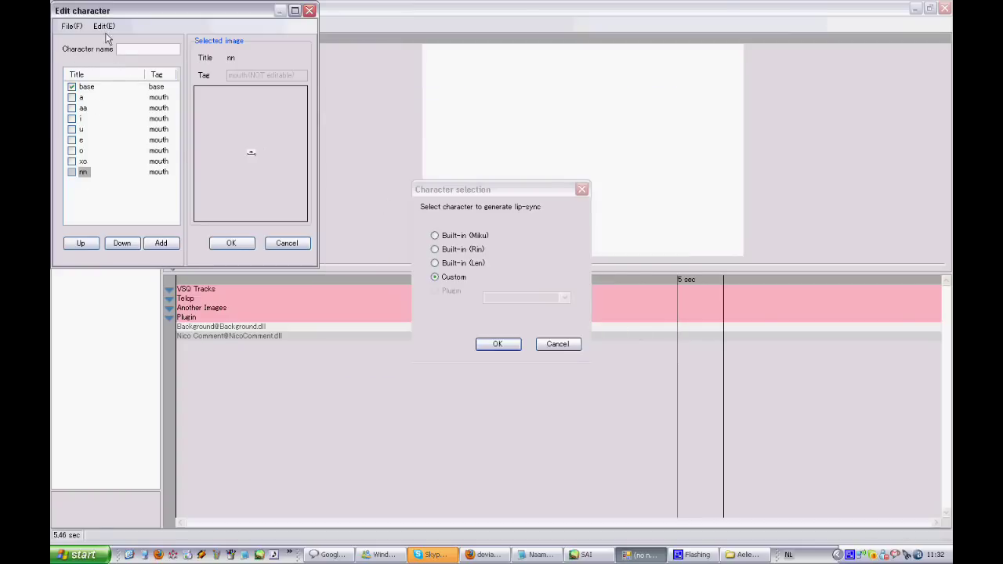
Replace the image of the mouth entry nn with mouth_e.png from the faces folder
{"action": "left_click", "coordinate": [105, 27]}
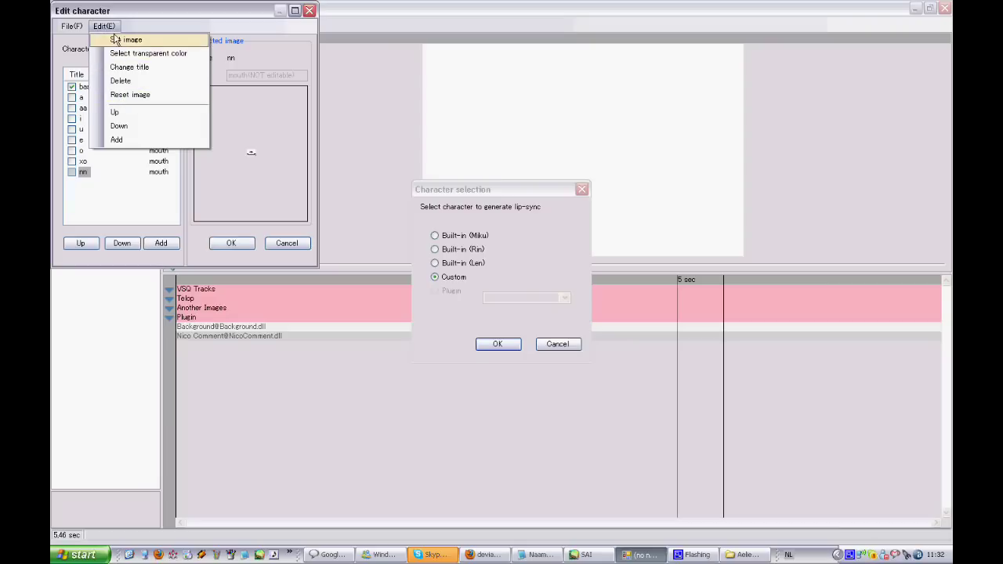
{"action": "left_click", "coordinate": [110, 50]}
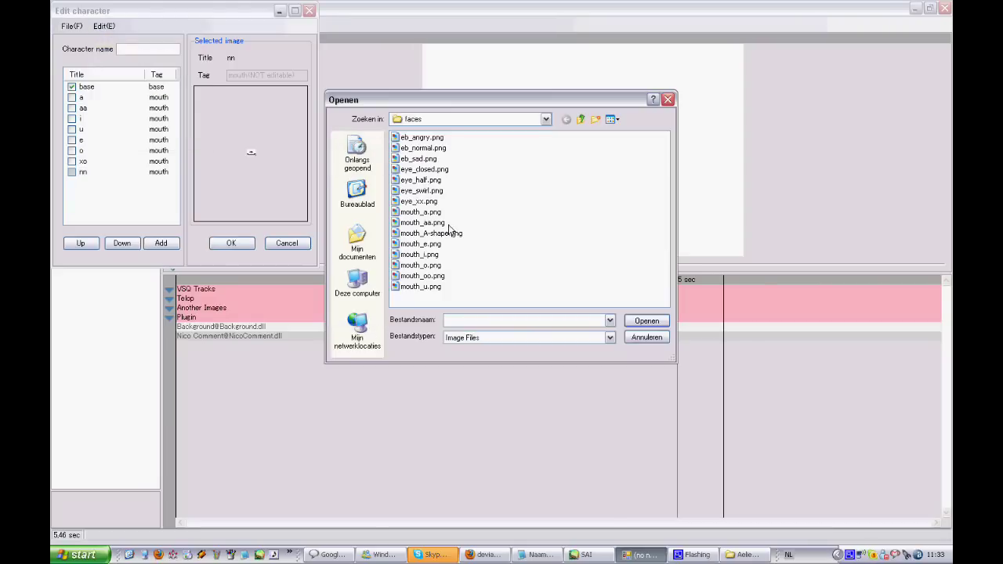
{"action": "double_click", "coordinate": [438, 249]}
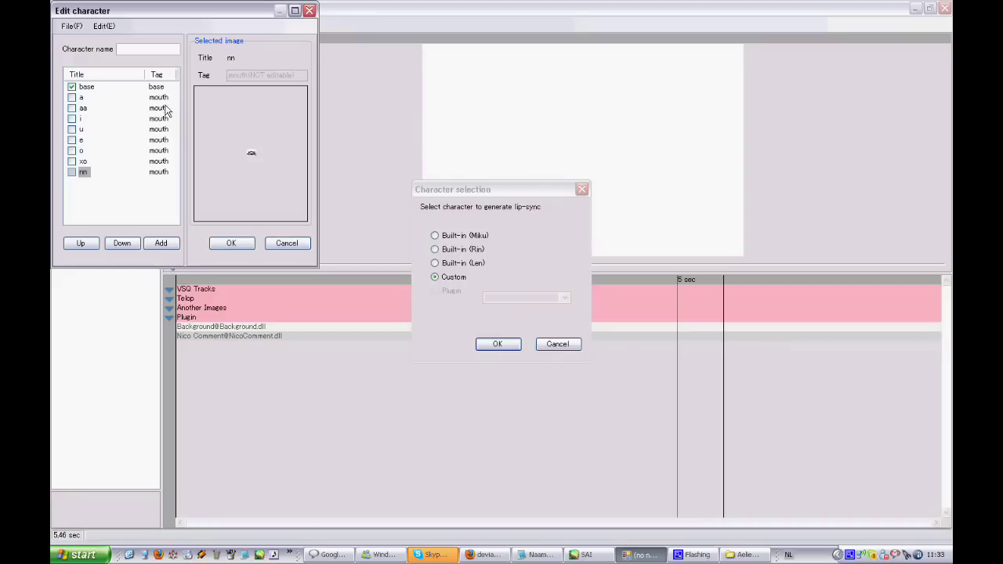
Name the character Aelien Yuki and save its LipSync character configuration as aelien_yuki in the Aelien Yuki folder
{"action": "left_click", "coordinate": [137, 49]}
{"action": "type", "text": "Aelien Yuki"}
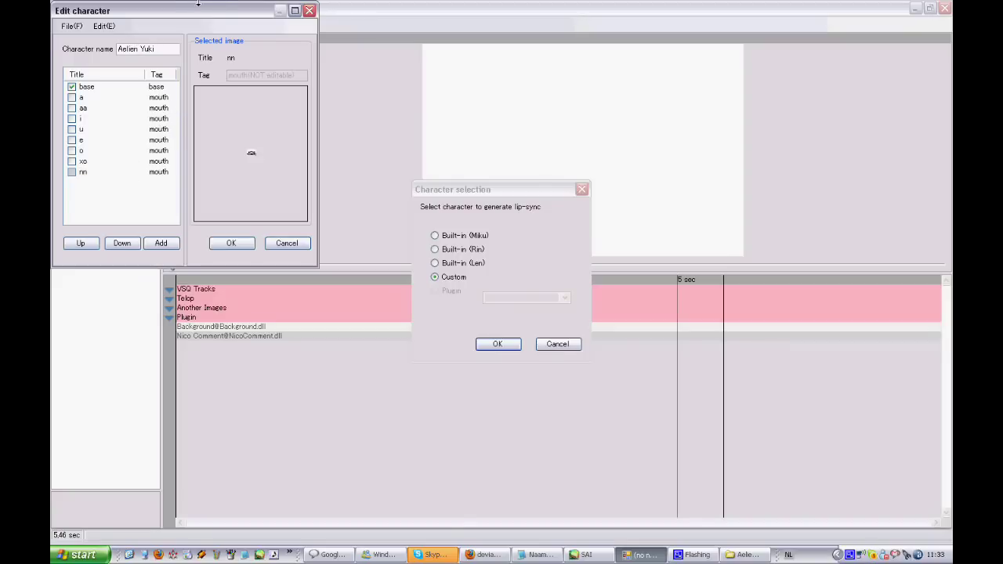
{"action": "left_click", "coordinate": [66, 26]}
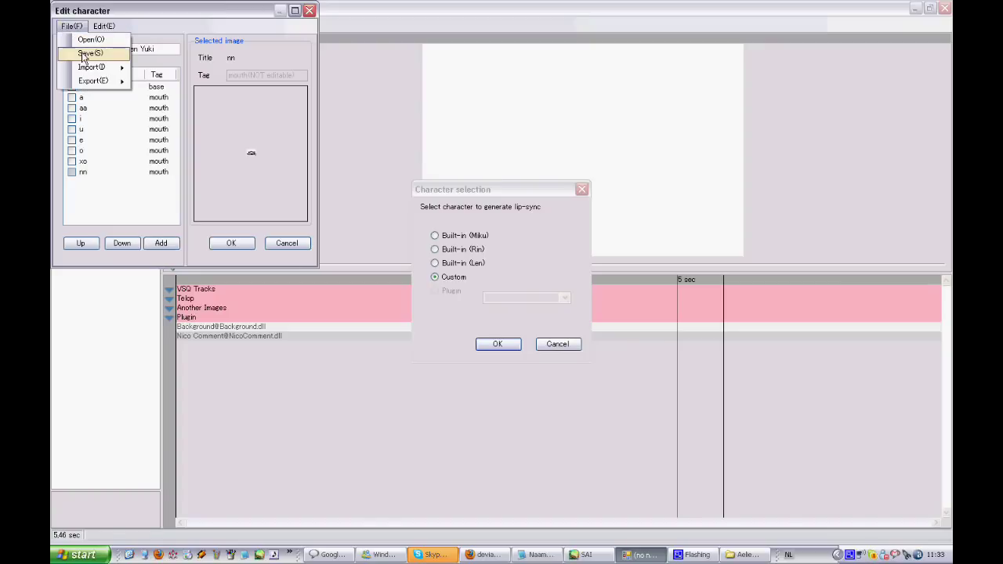
{"action": "left_click", "coordinate": [86, 52]}
{"action": "left_click", "coordinate": [581, 120]}
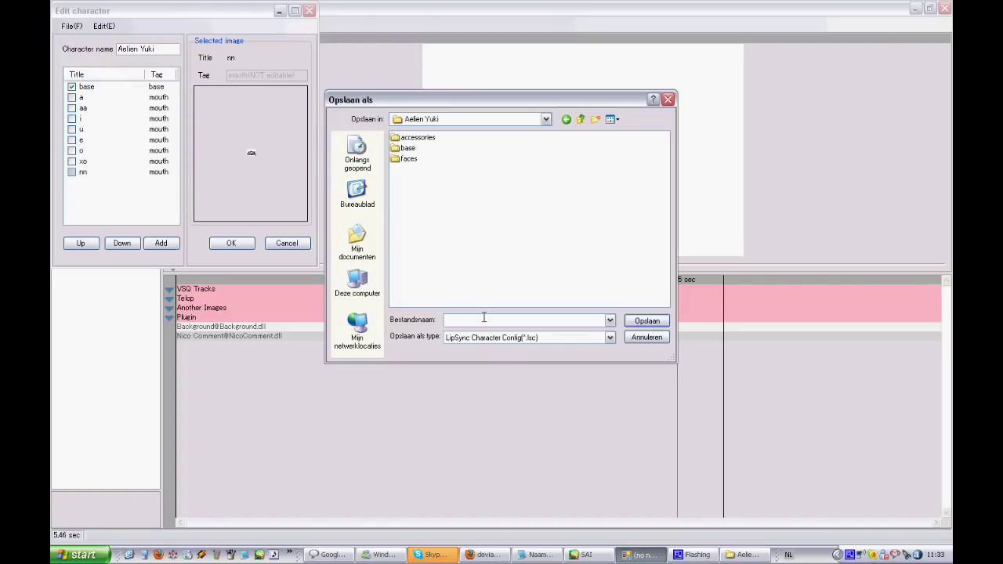
{"action": "type", "text": "aelien_yuki"}
{"action": "key", "text": "ctrl+a"}
{"action": "key", "text": "Return"}
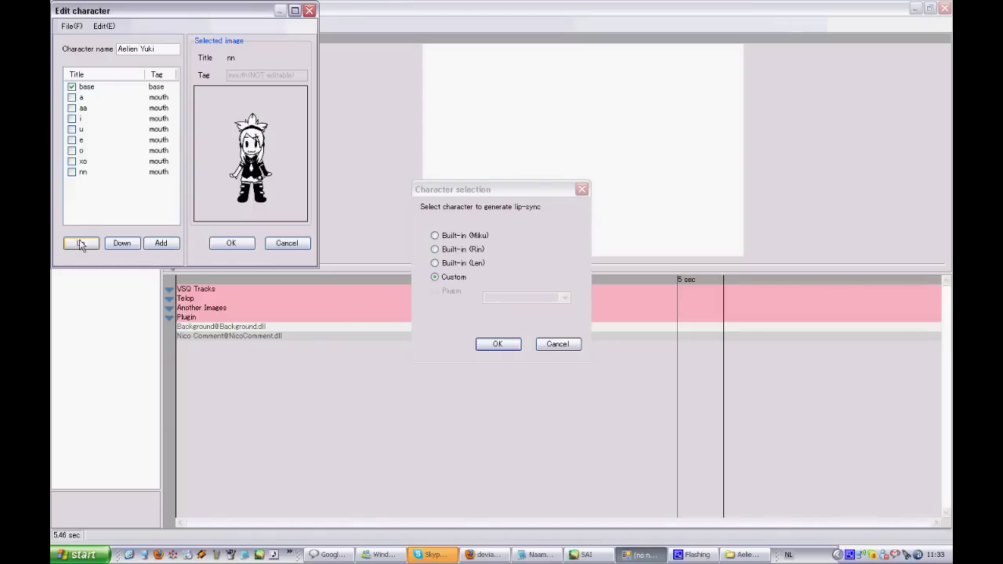
{"action": "left_click", "coordinate": [153, 246]}
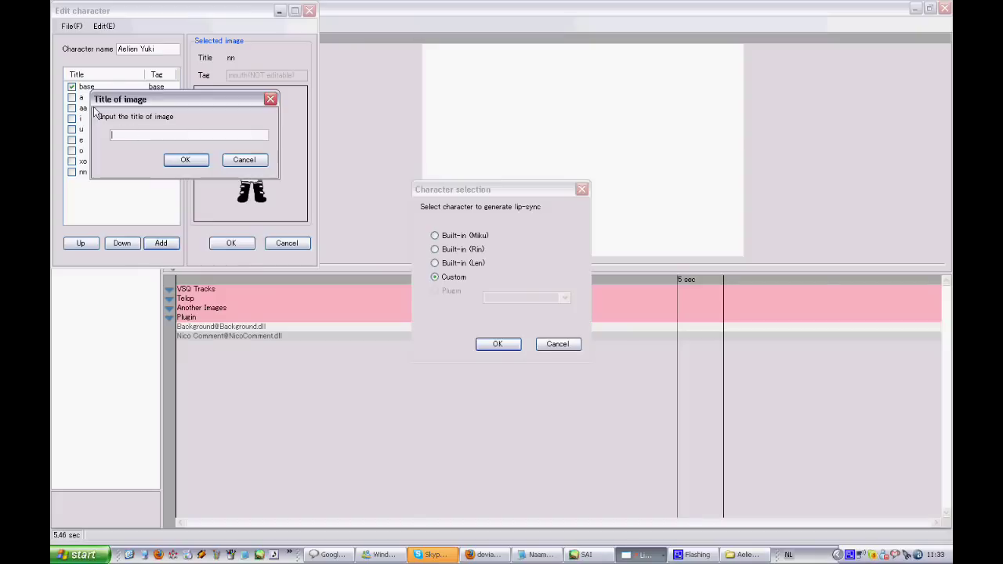
{"action": "left_click", "coordinate": [252, 160]}
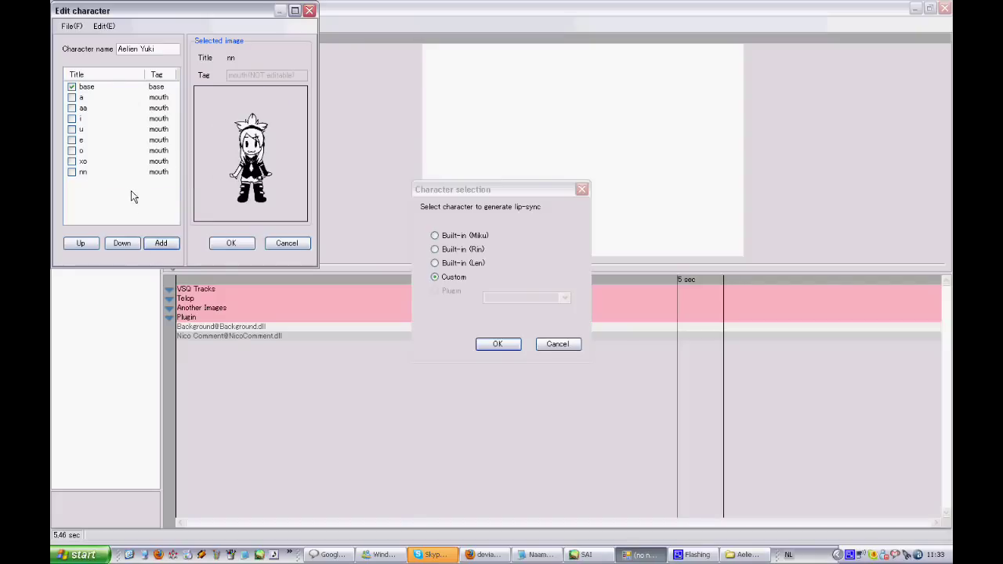